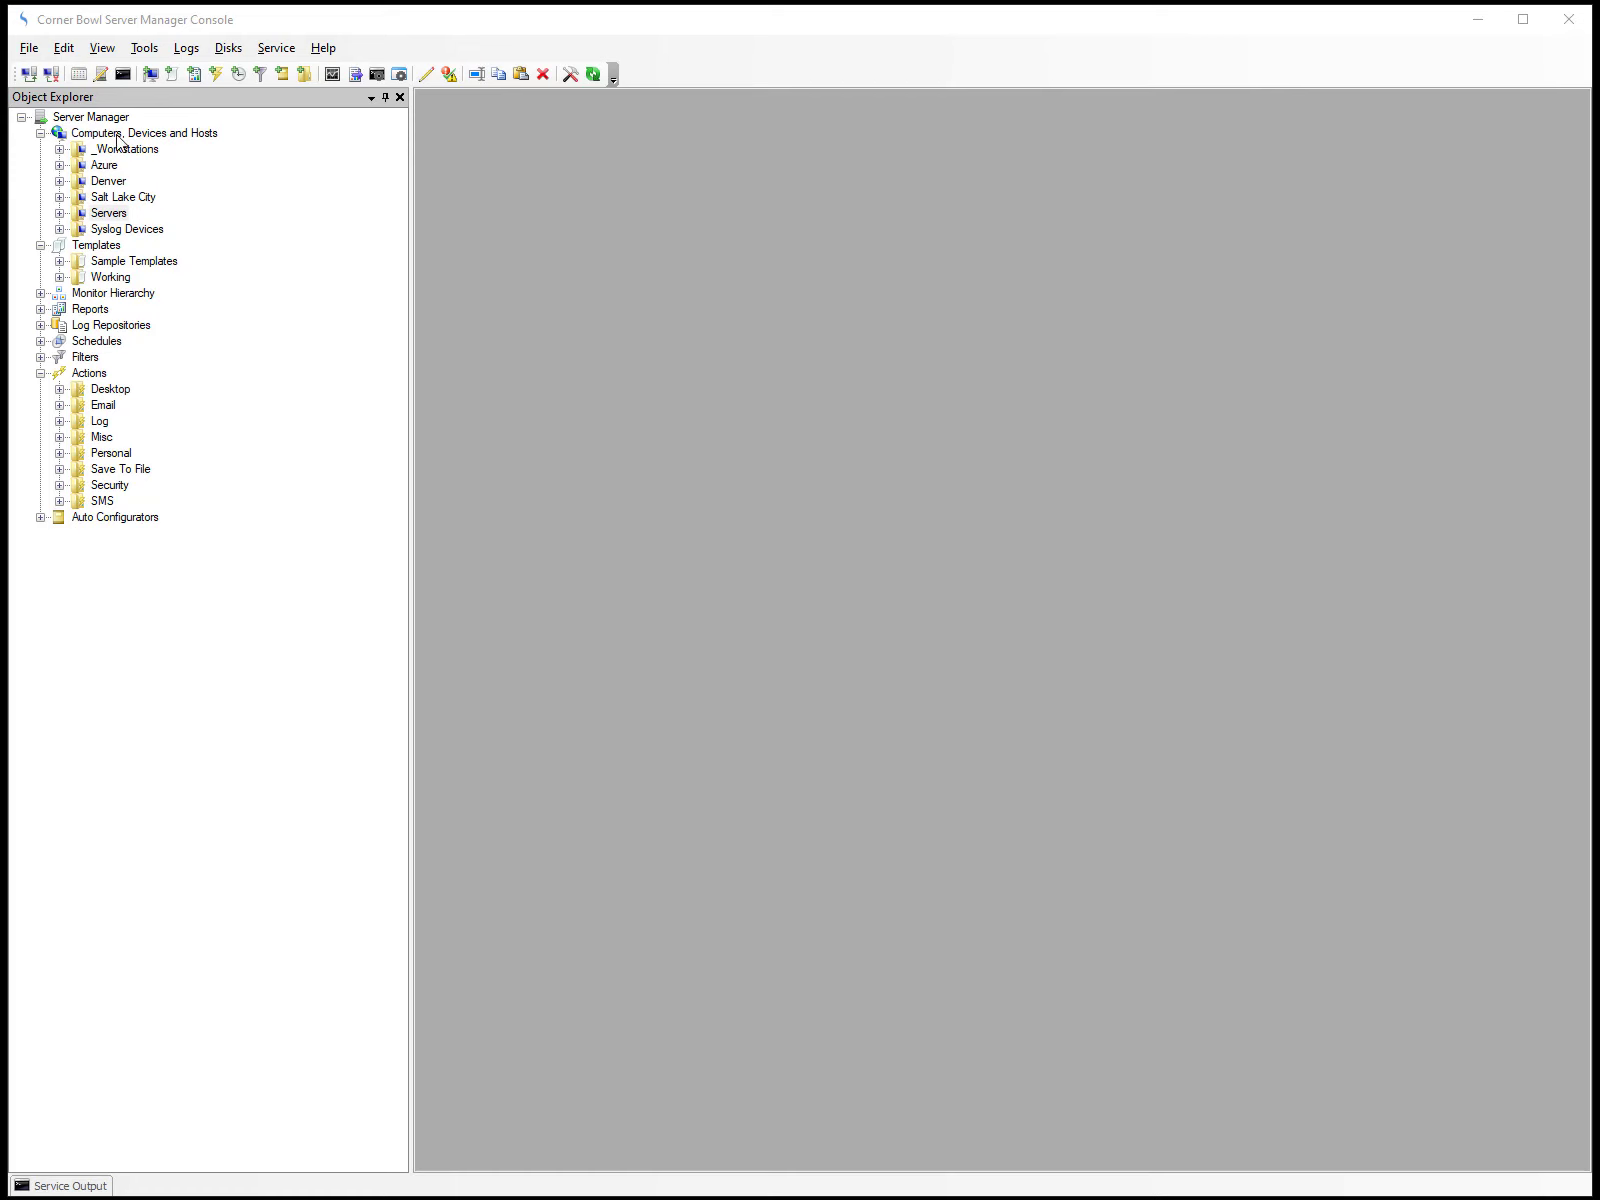
Open the email settings in the Server Manager properties and view the available connection security options.
click(61, 47)
click(110, 97)
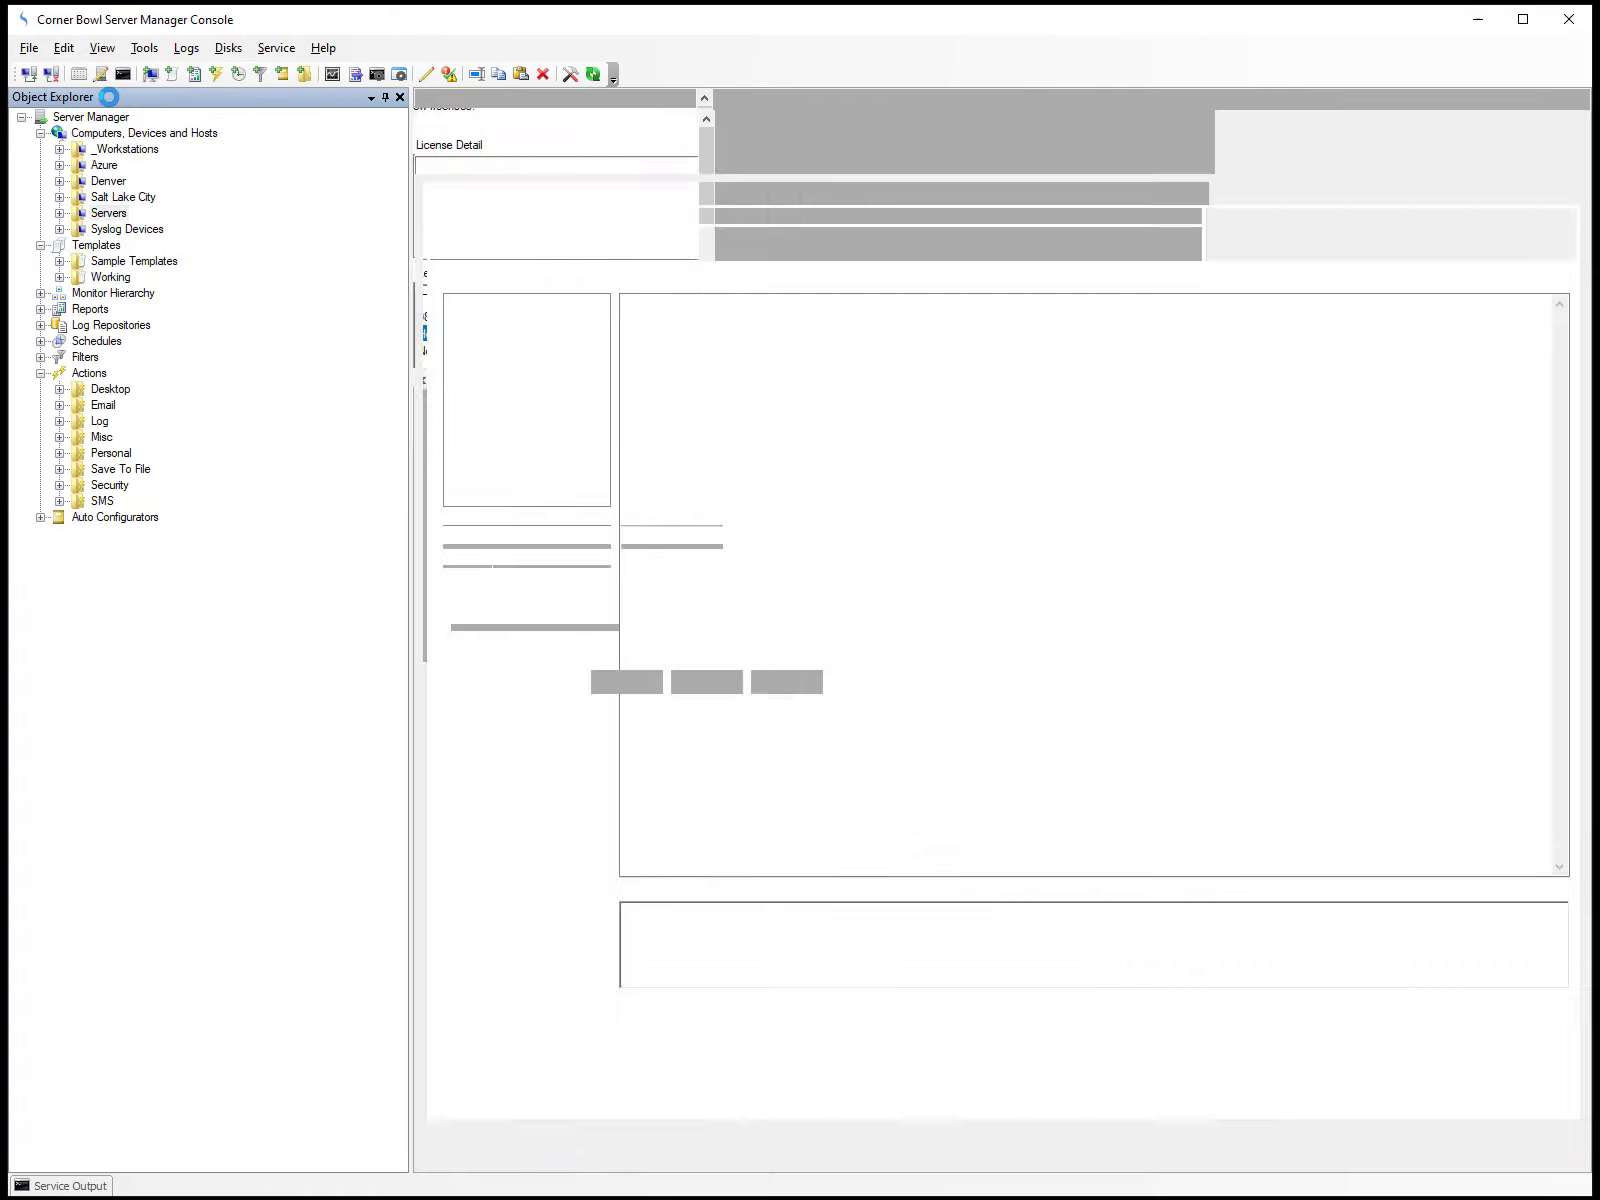
click(544, 196)
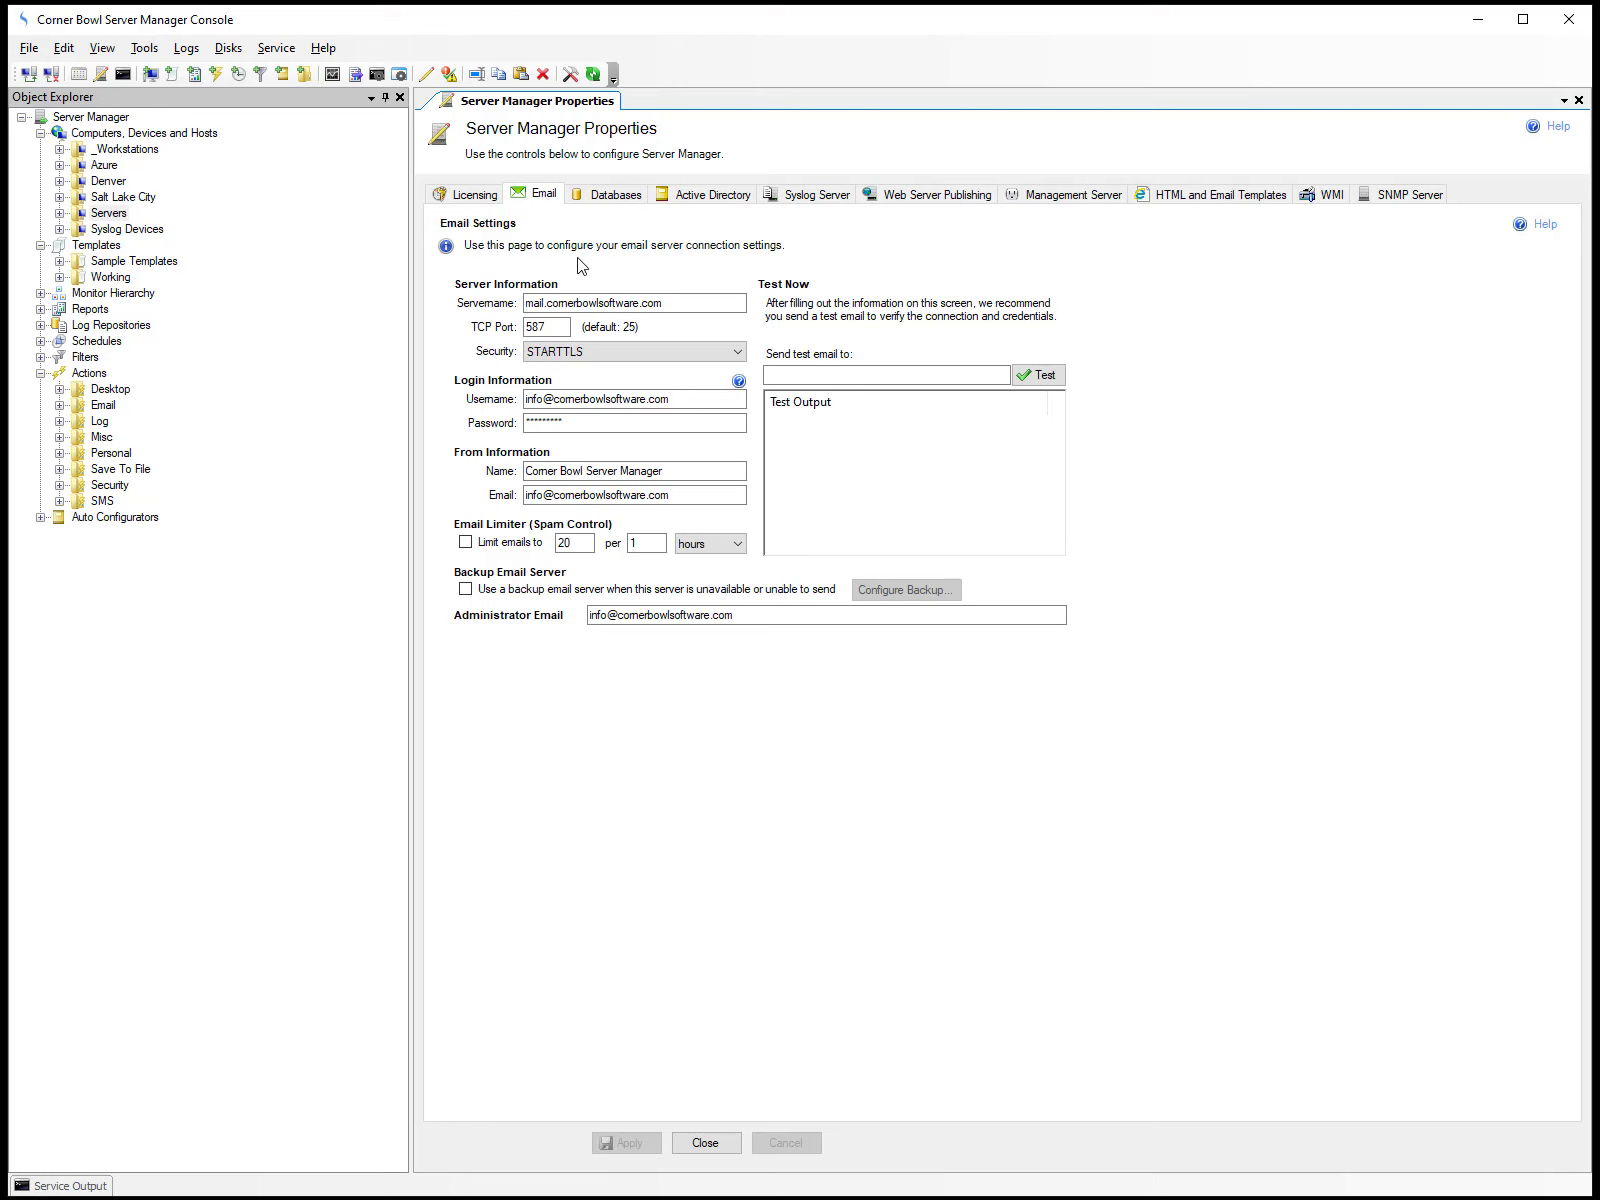
click(621, 358)
click(621, 358)
Send a test email to the recipient's address from the email settings and dismiss the result message.
click(833, 374)
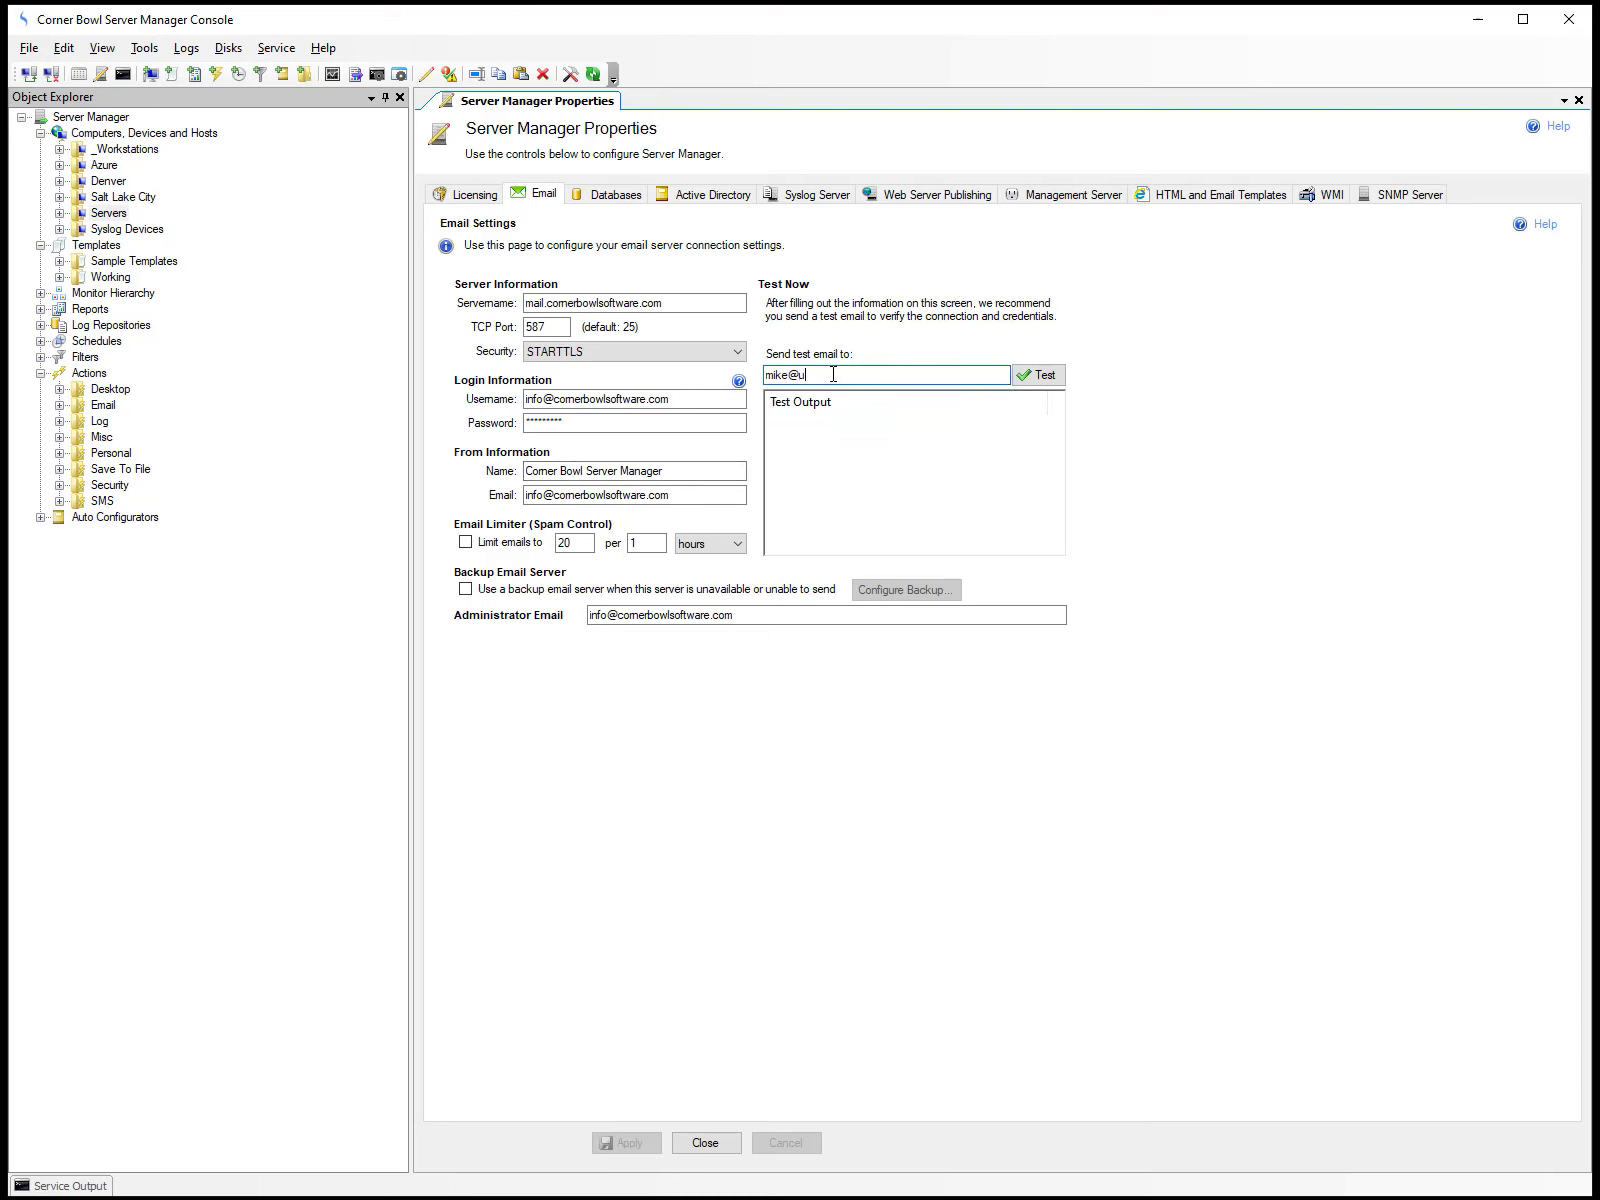
click(1055, 374)
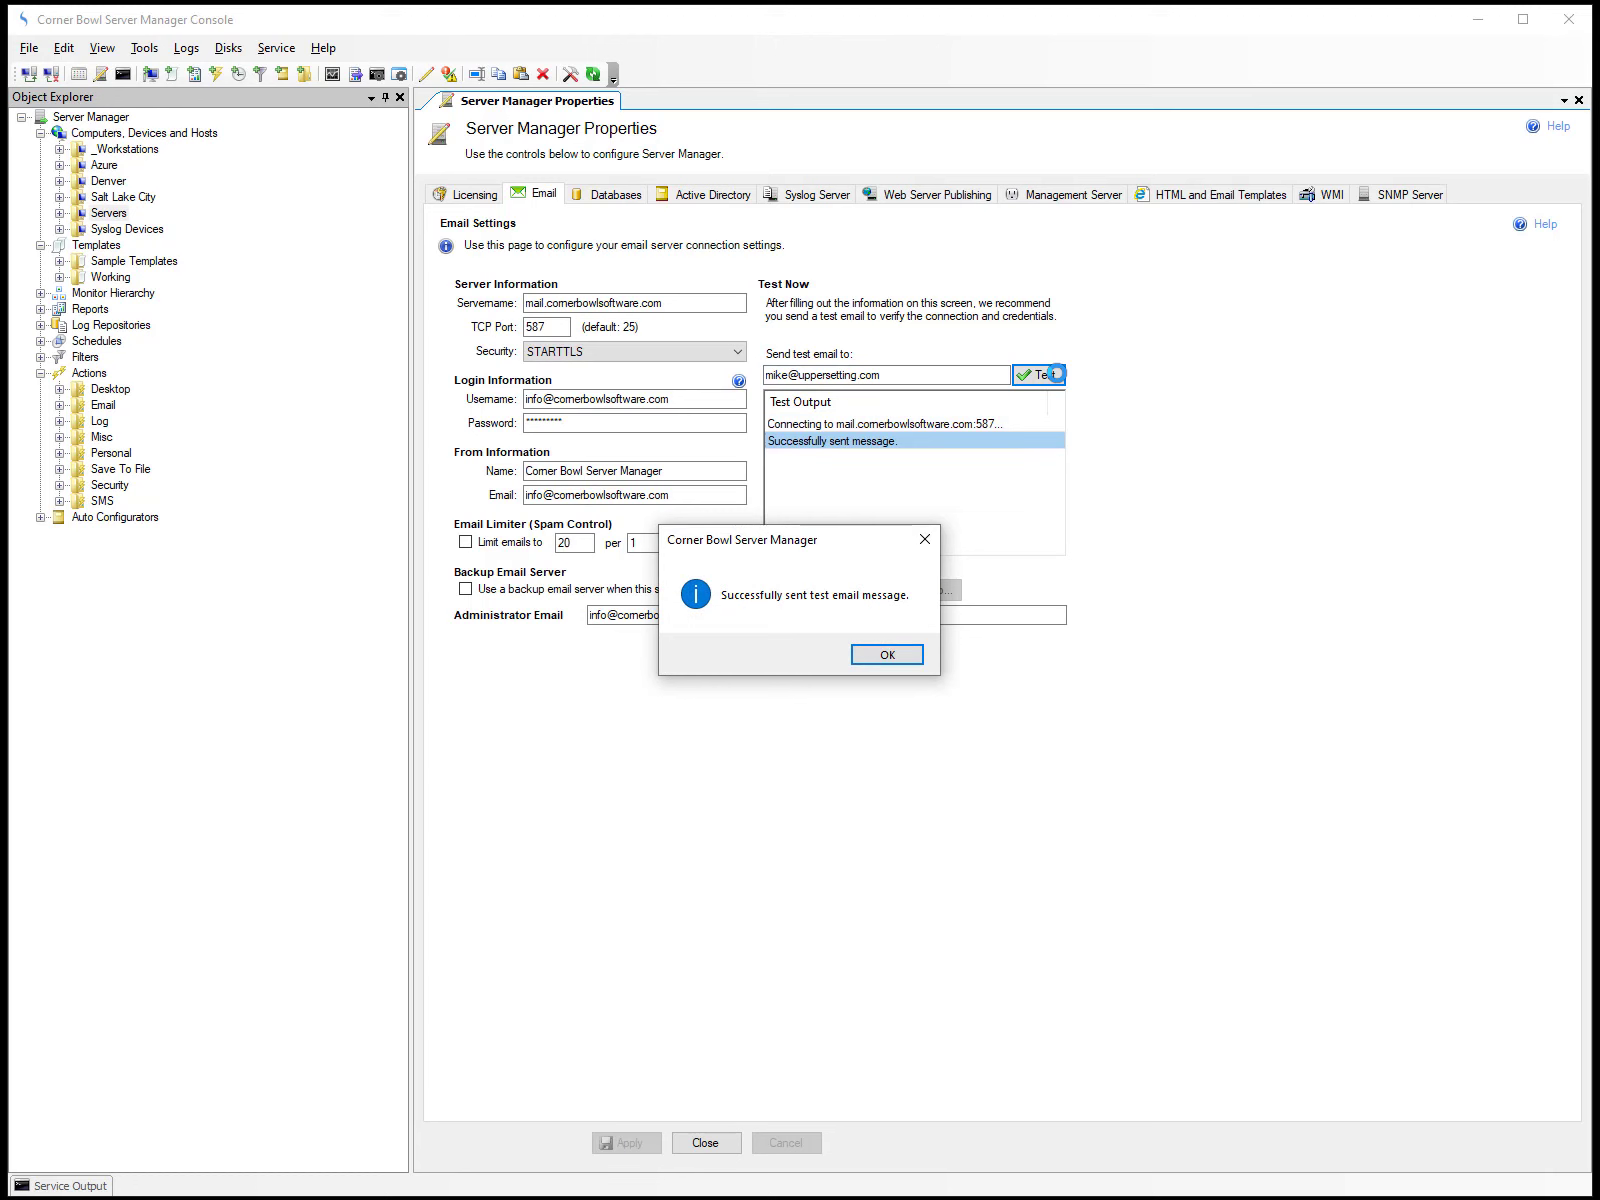
click(886, 656)
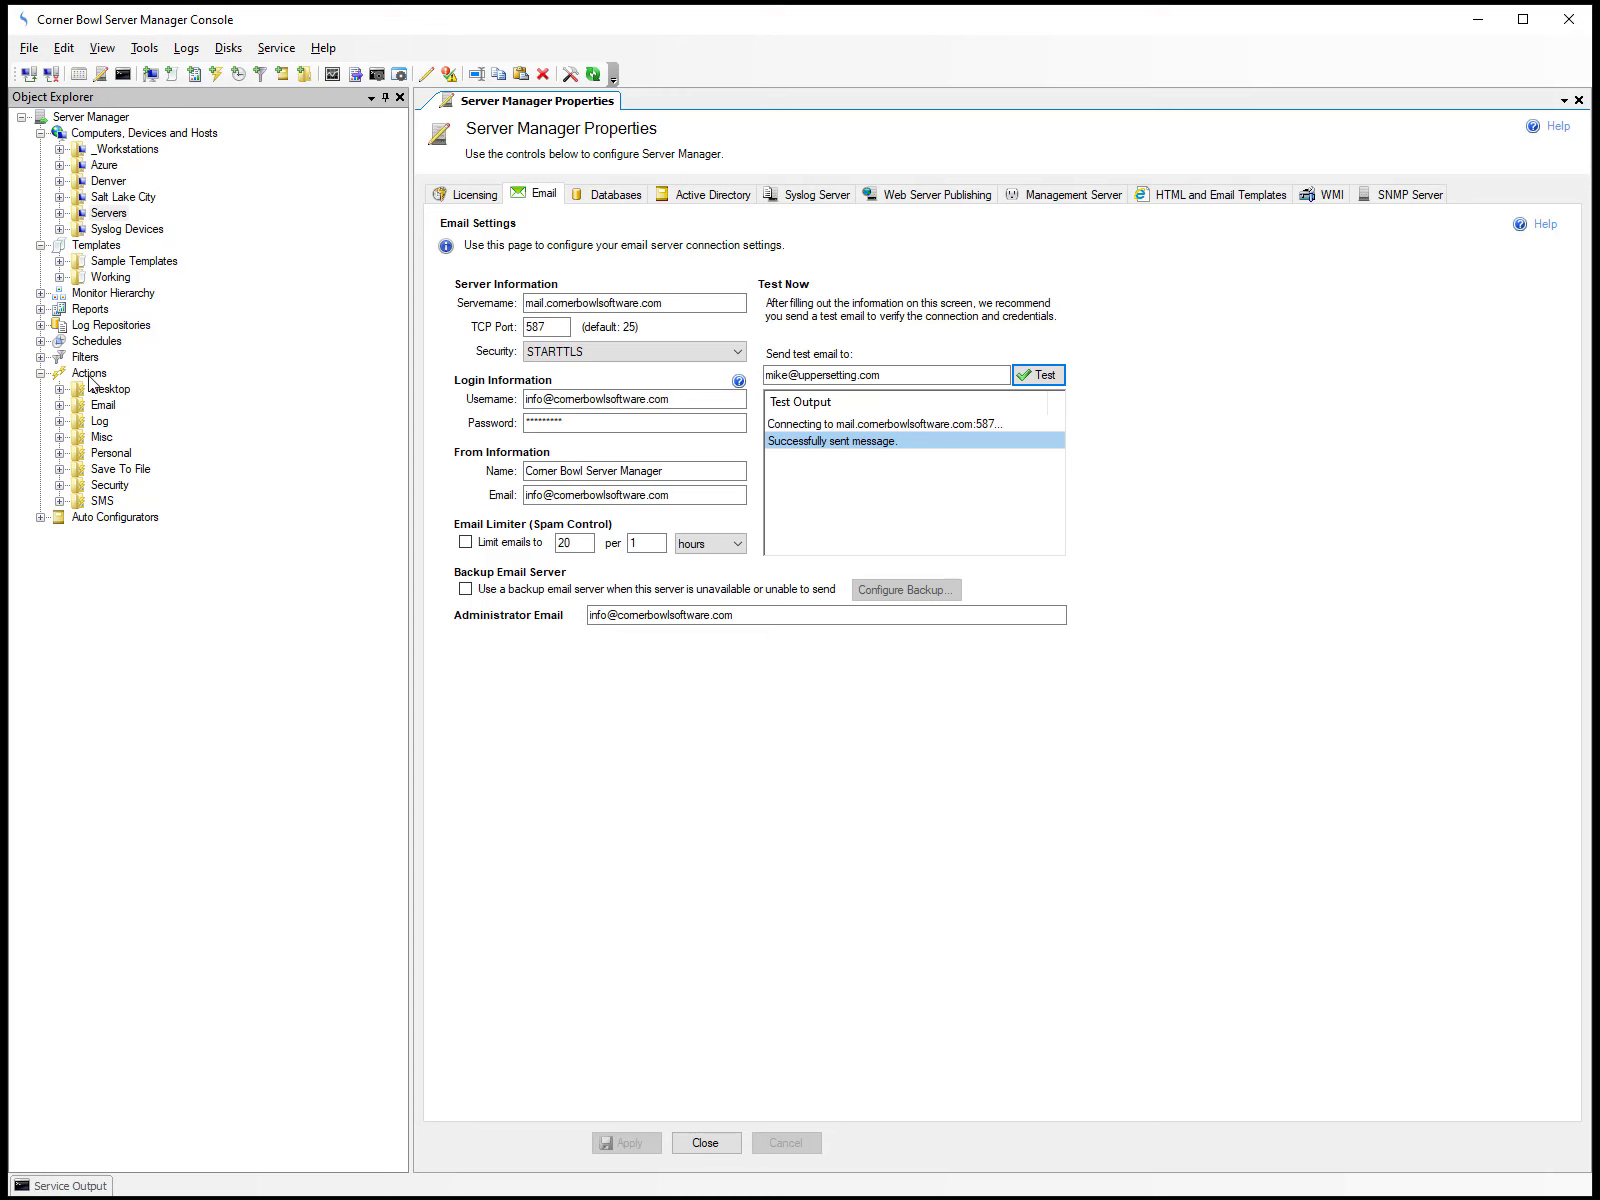
Review the properties of the Account Lockout with Username email action, then close them.
click(59, 405)
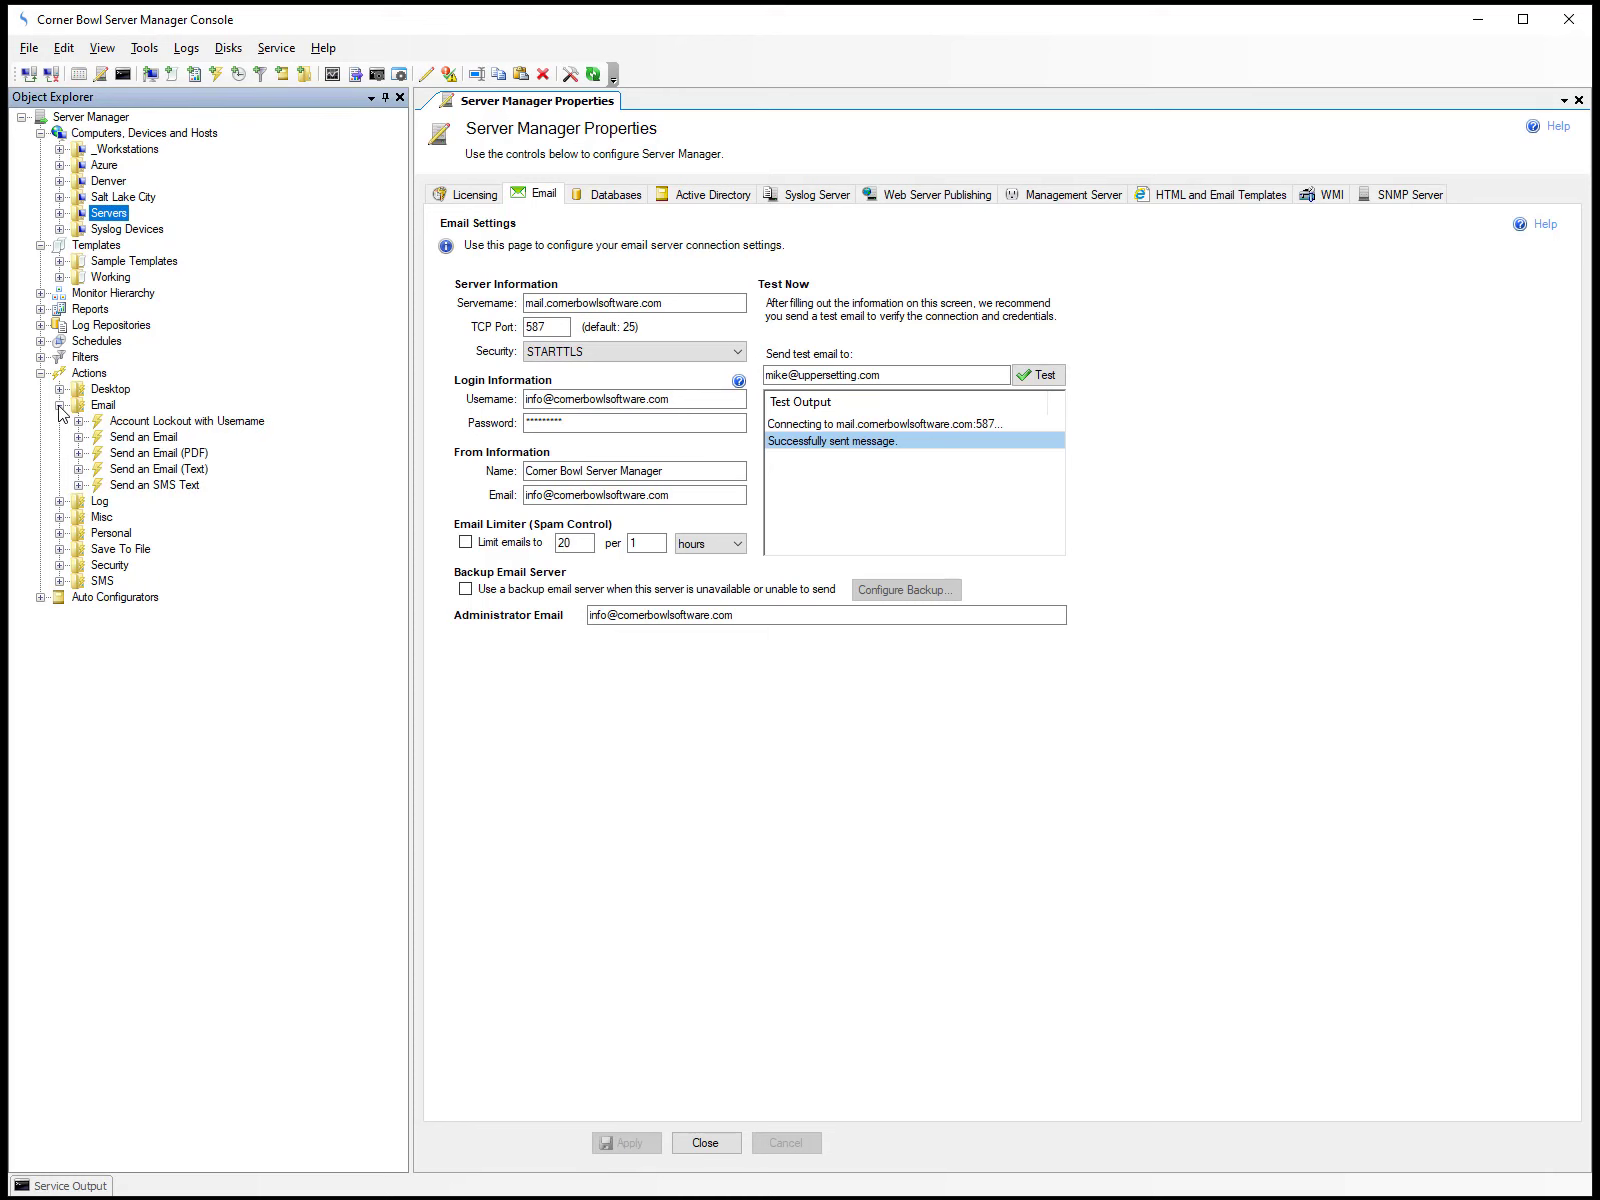
click(130, 425)
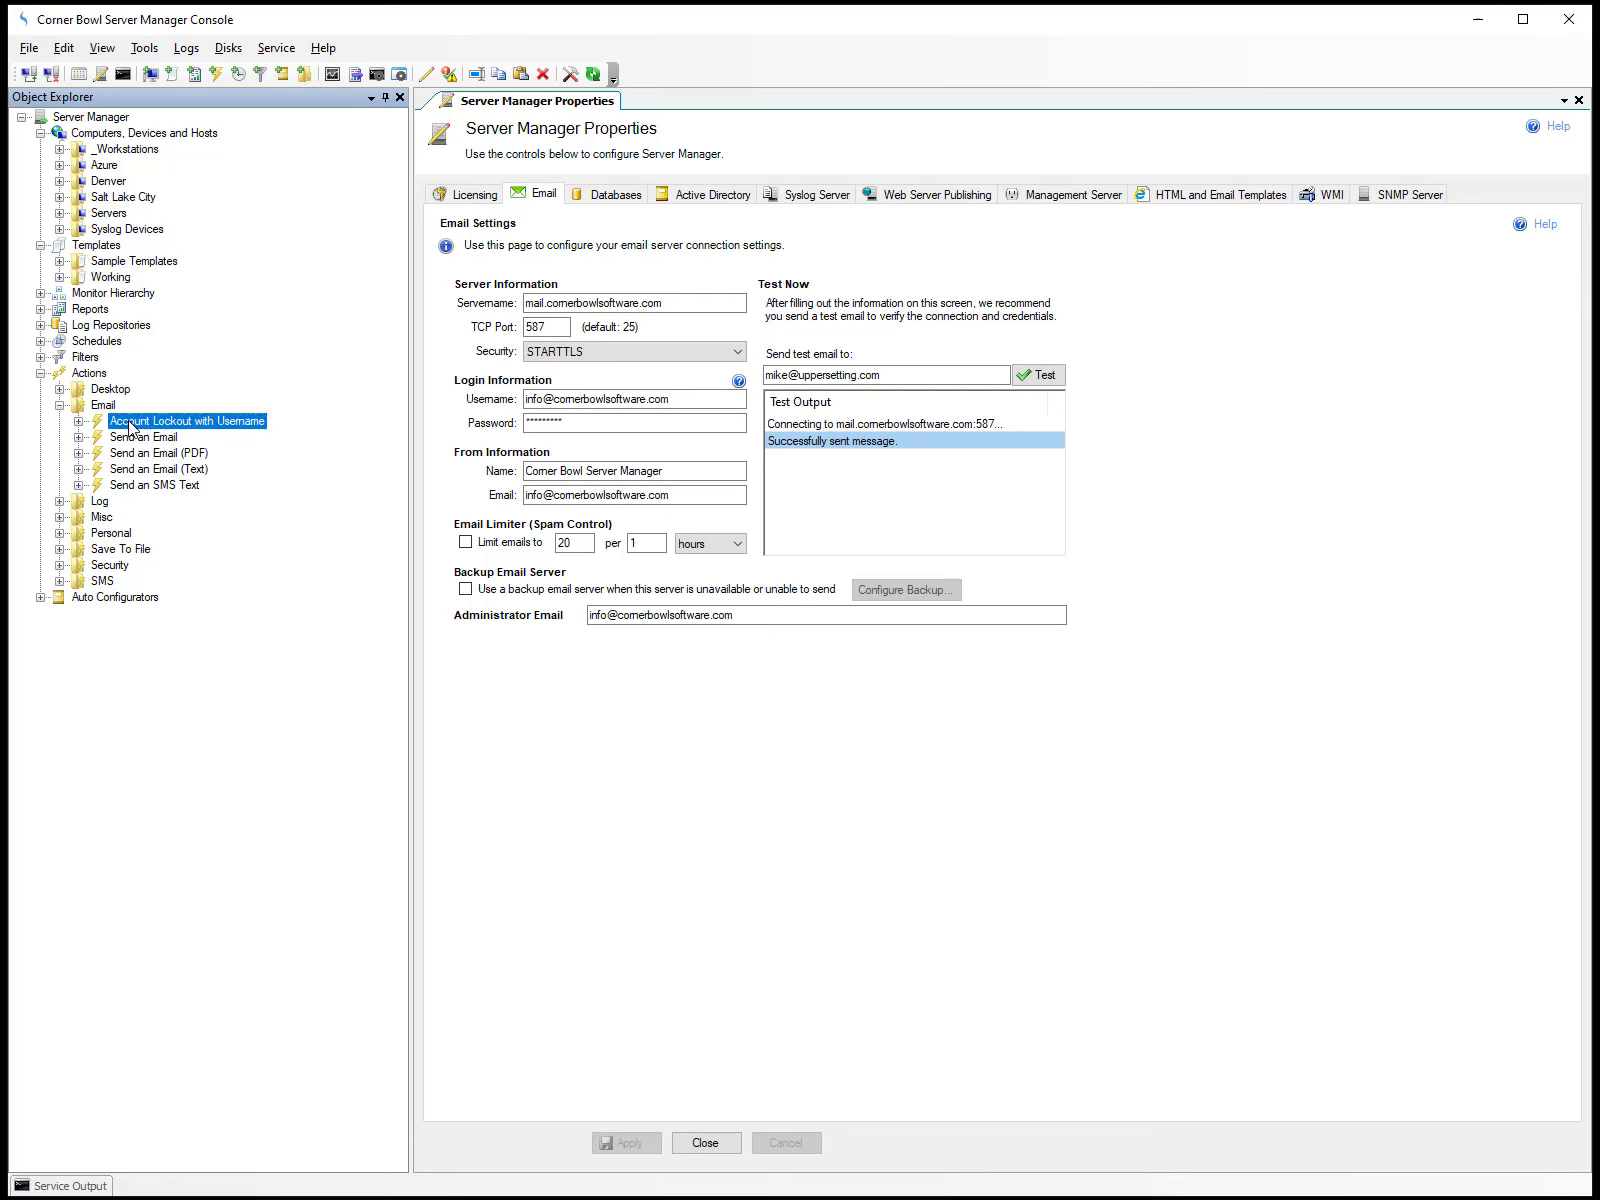
right_click(130, 427)
click(170, 438)
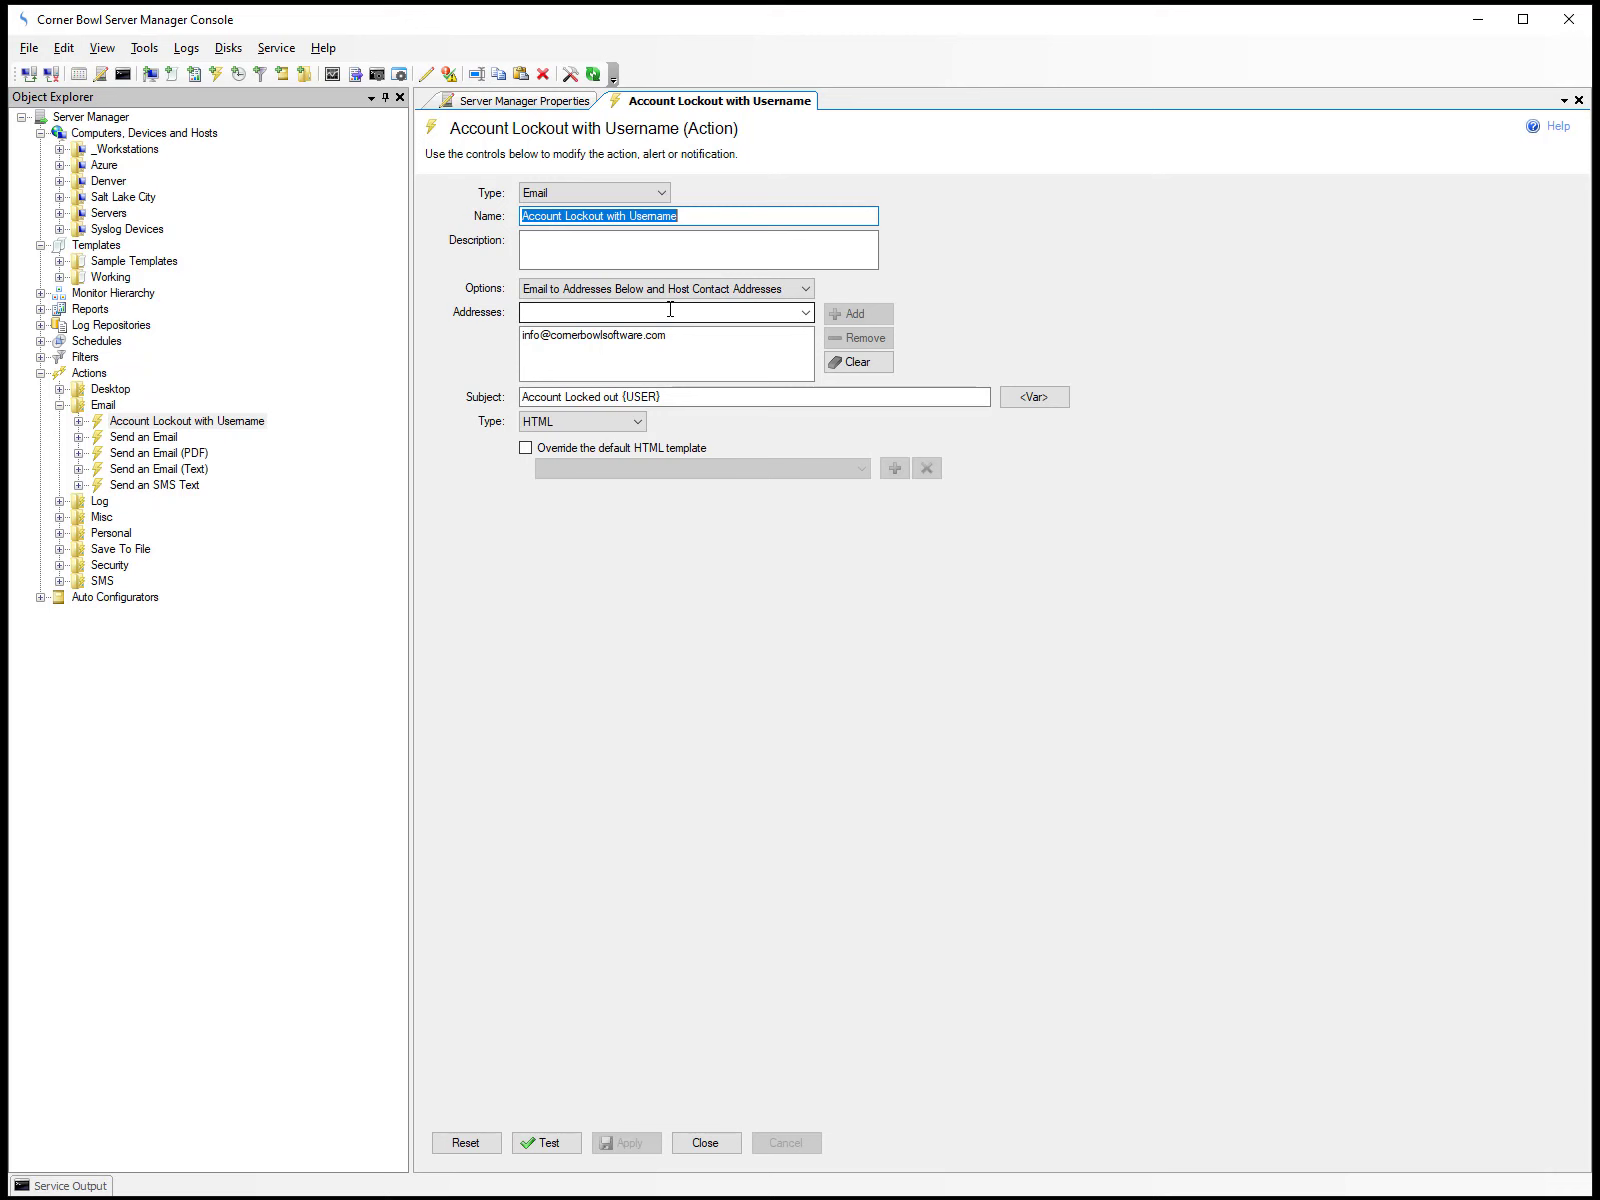
click(699, 1143)
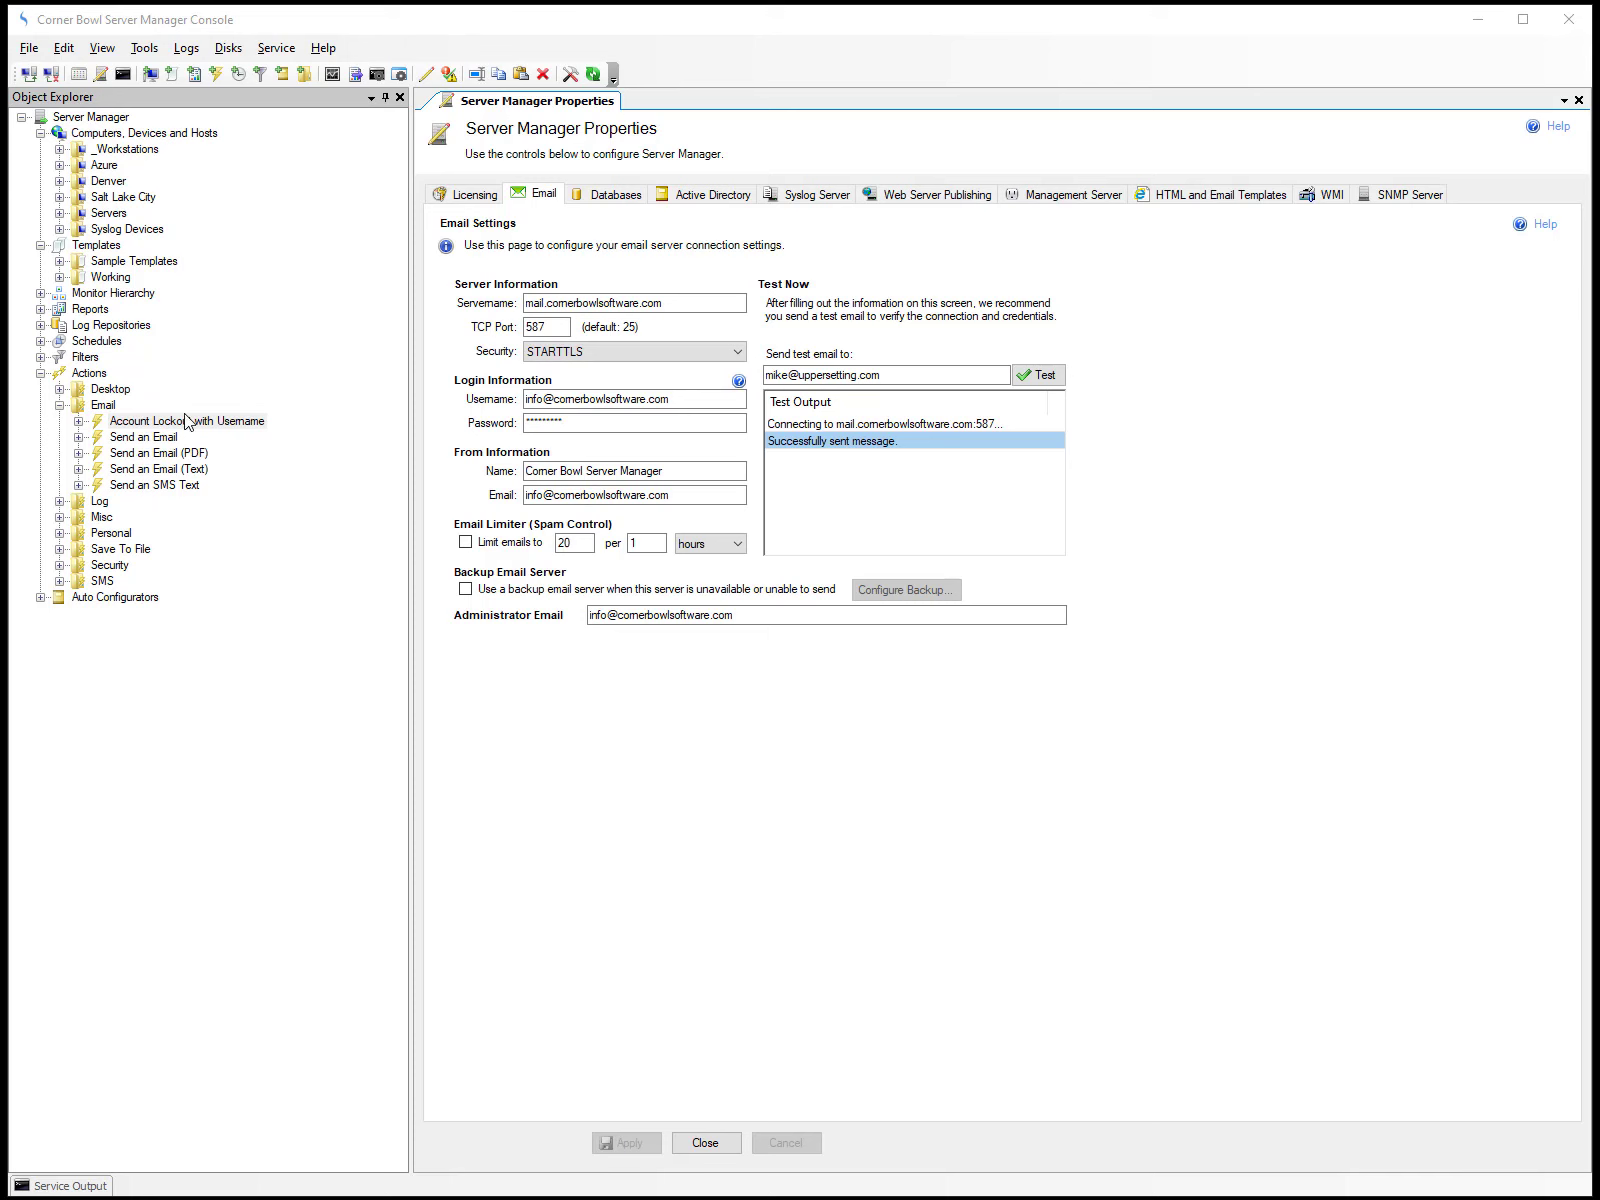
Open the properties of the Account Lockout Monitor (Event Log) sample template and review its selected logs and monitoring filters.
click(88, 249)
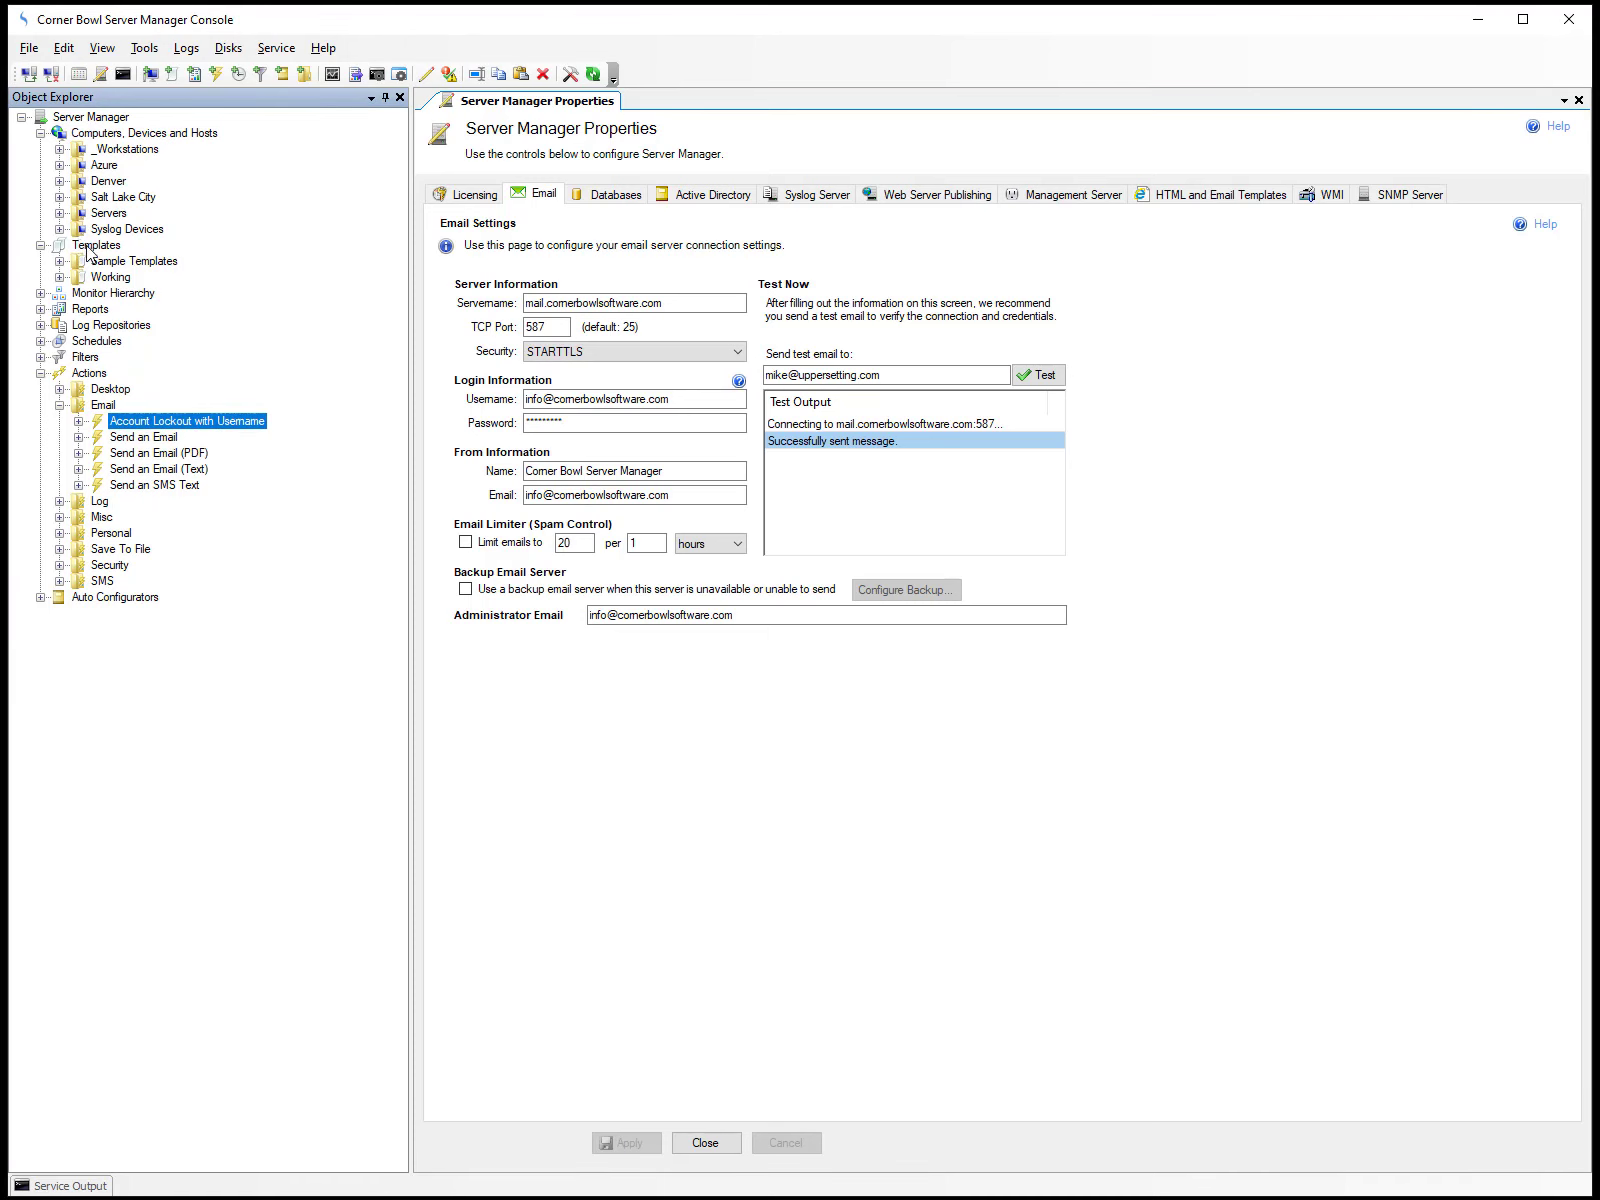
click(60, 262)
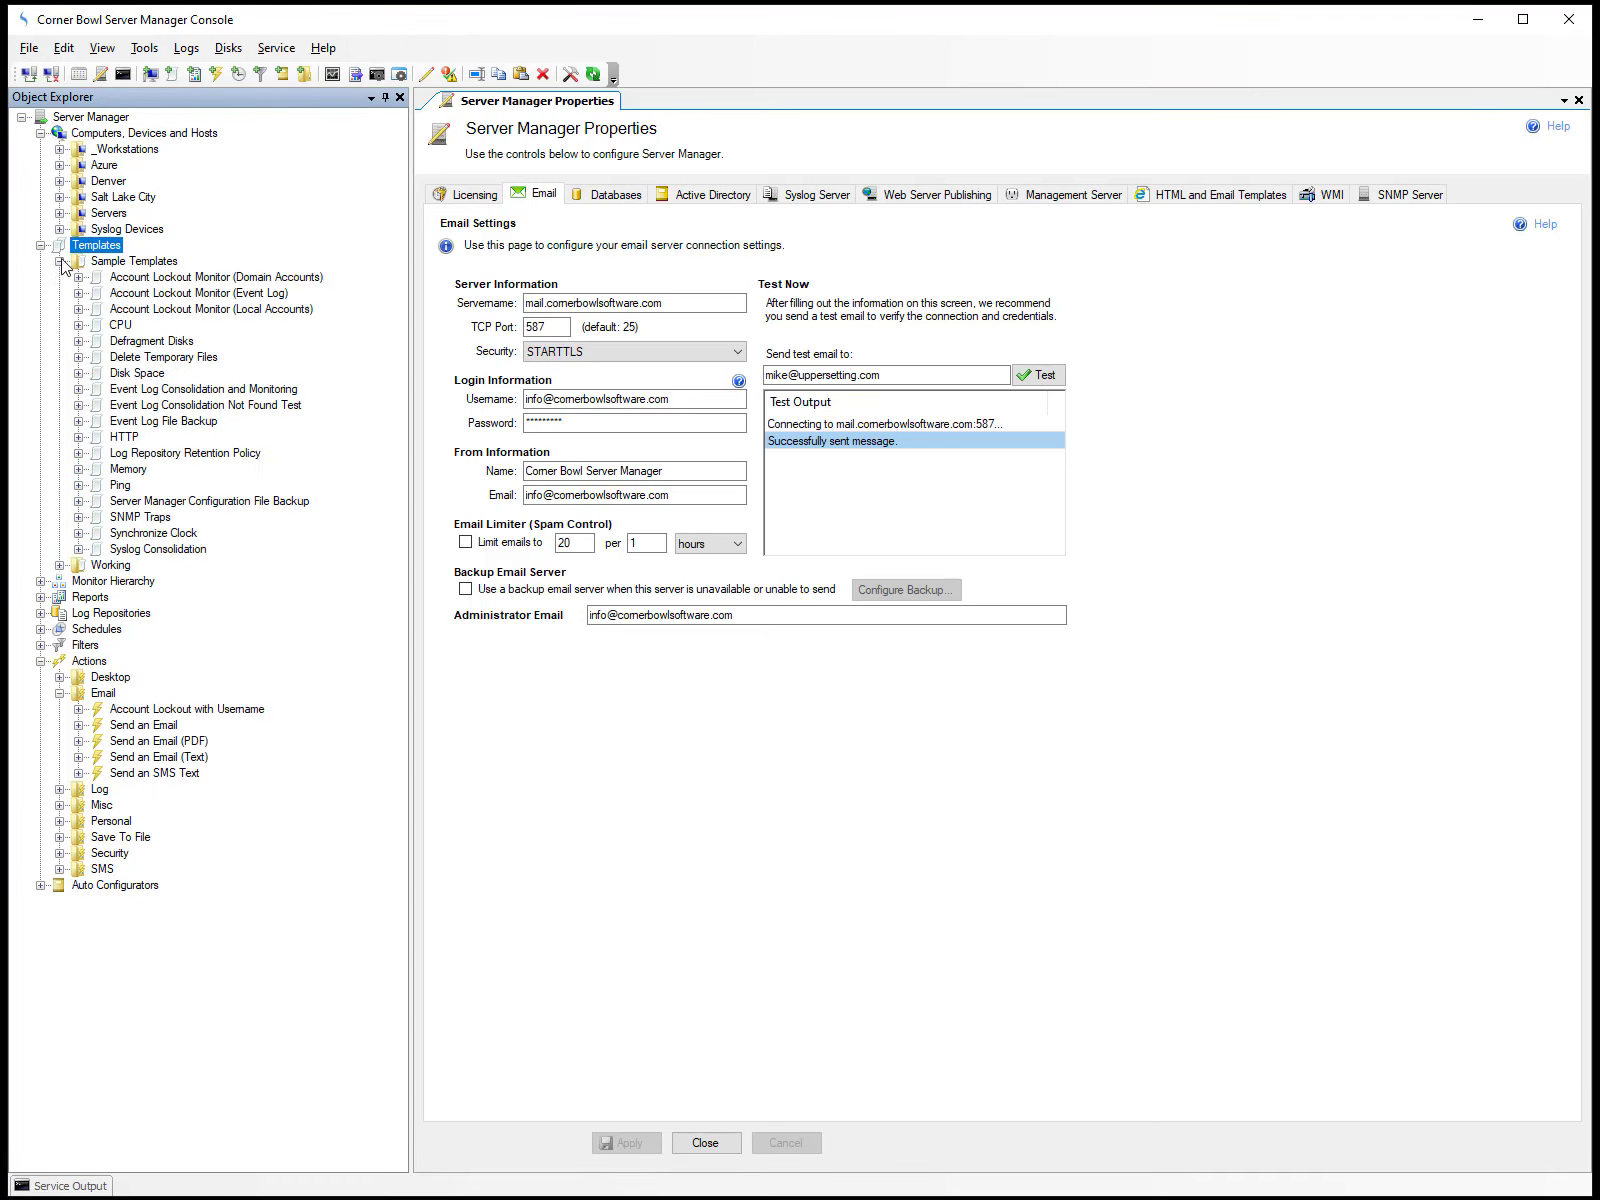
click(141, 295)
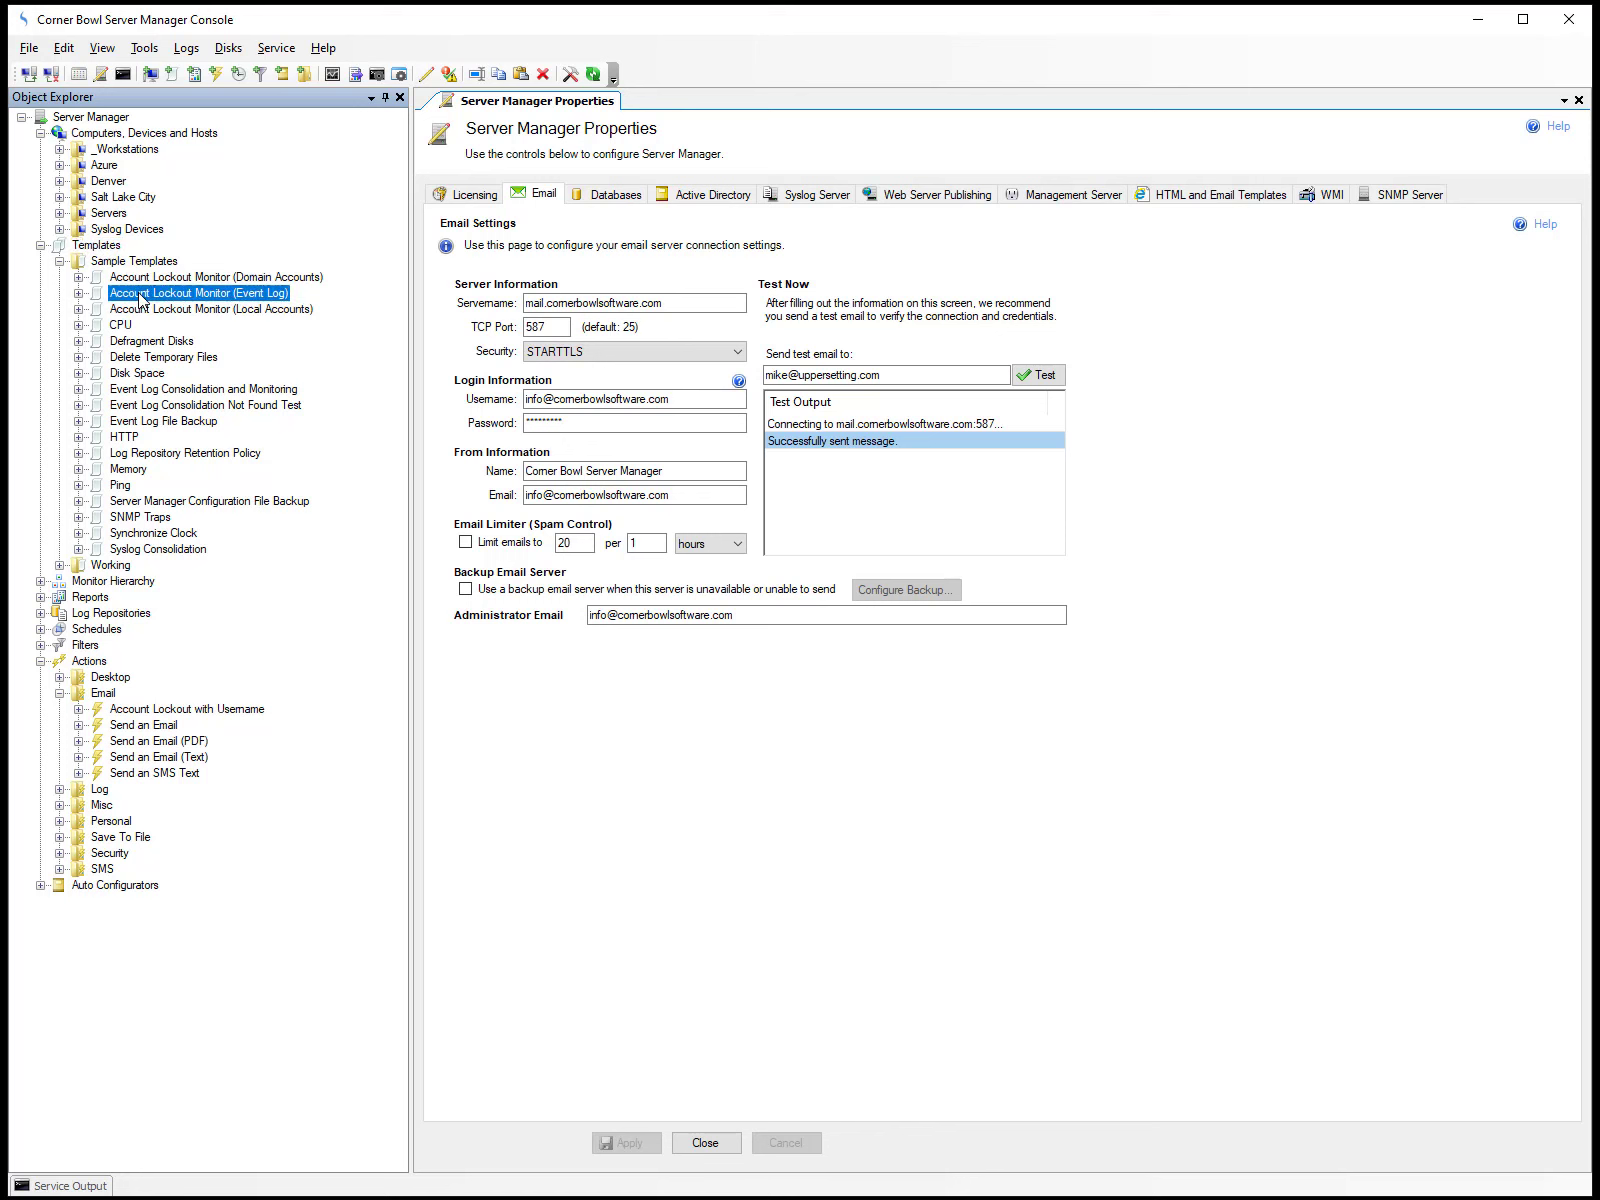
right_click(141, 296)
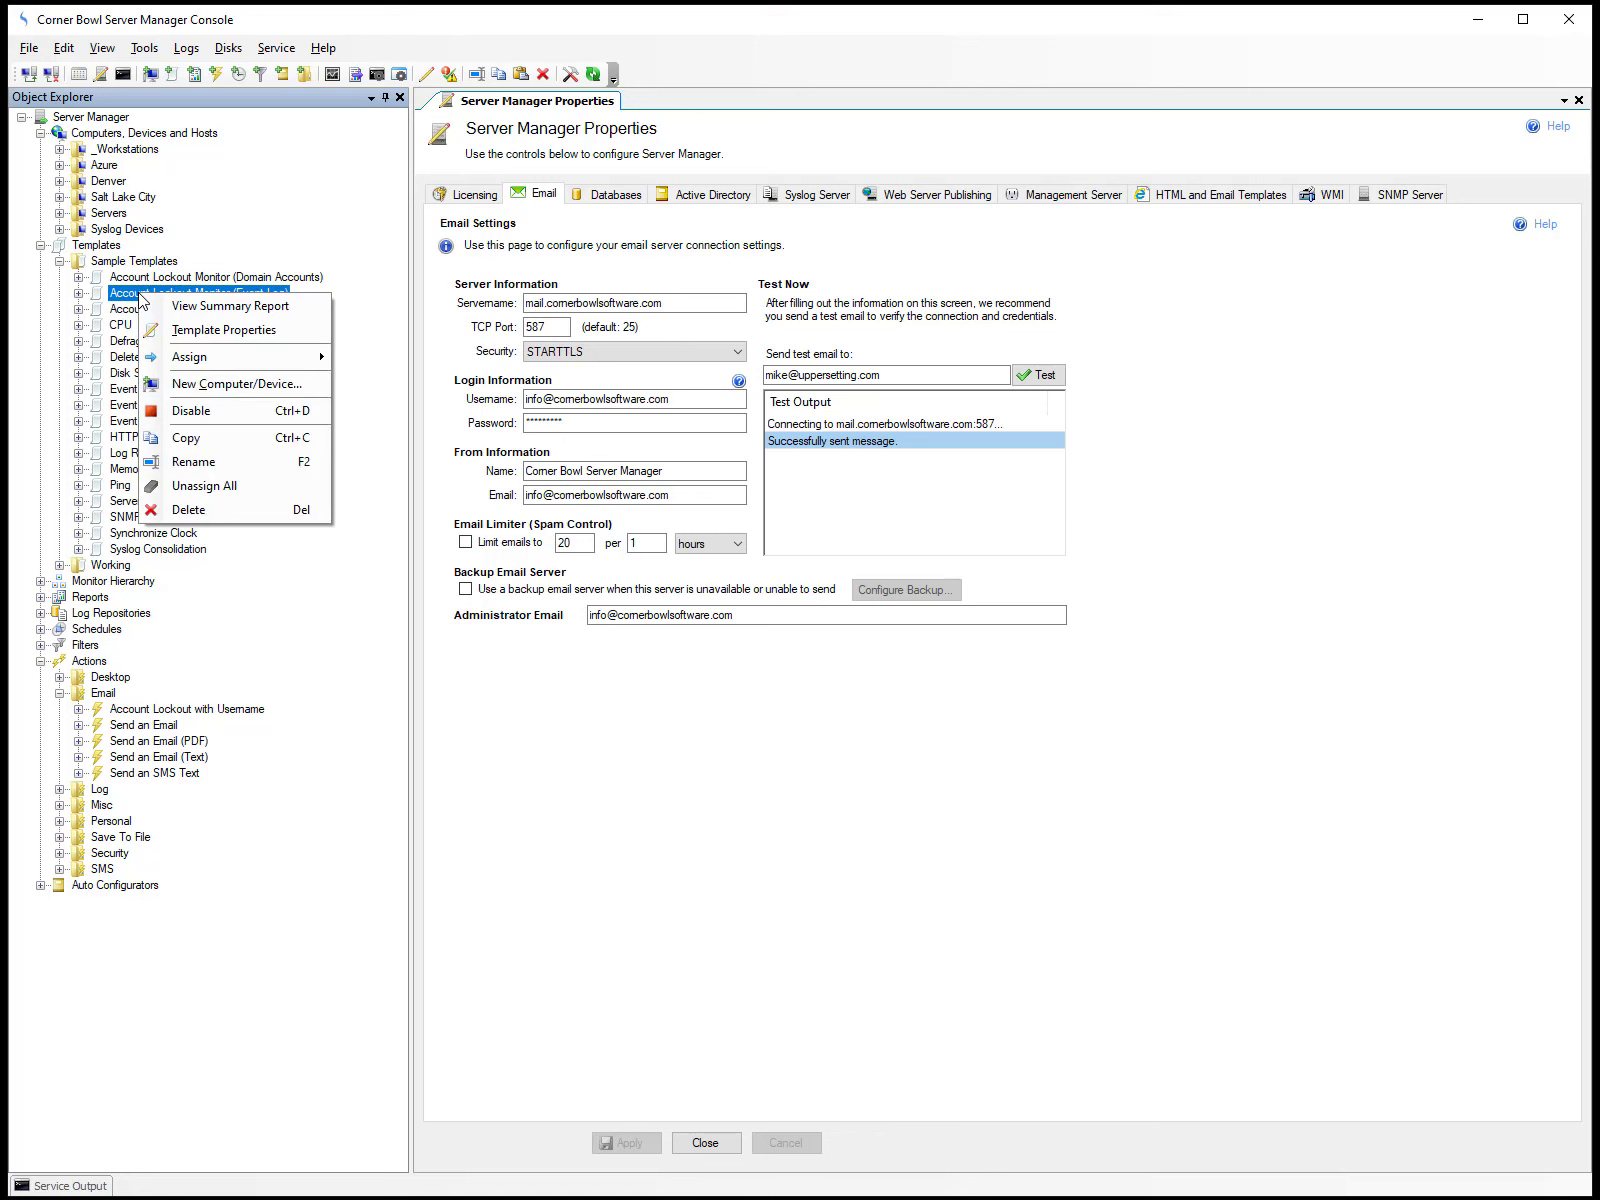
click(168, 330)
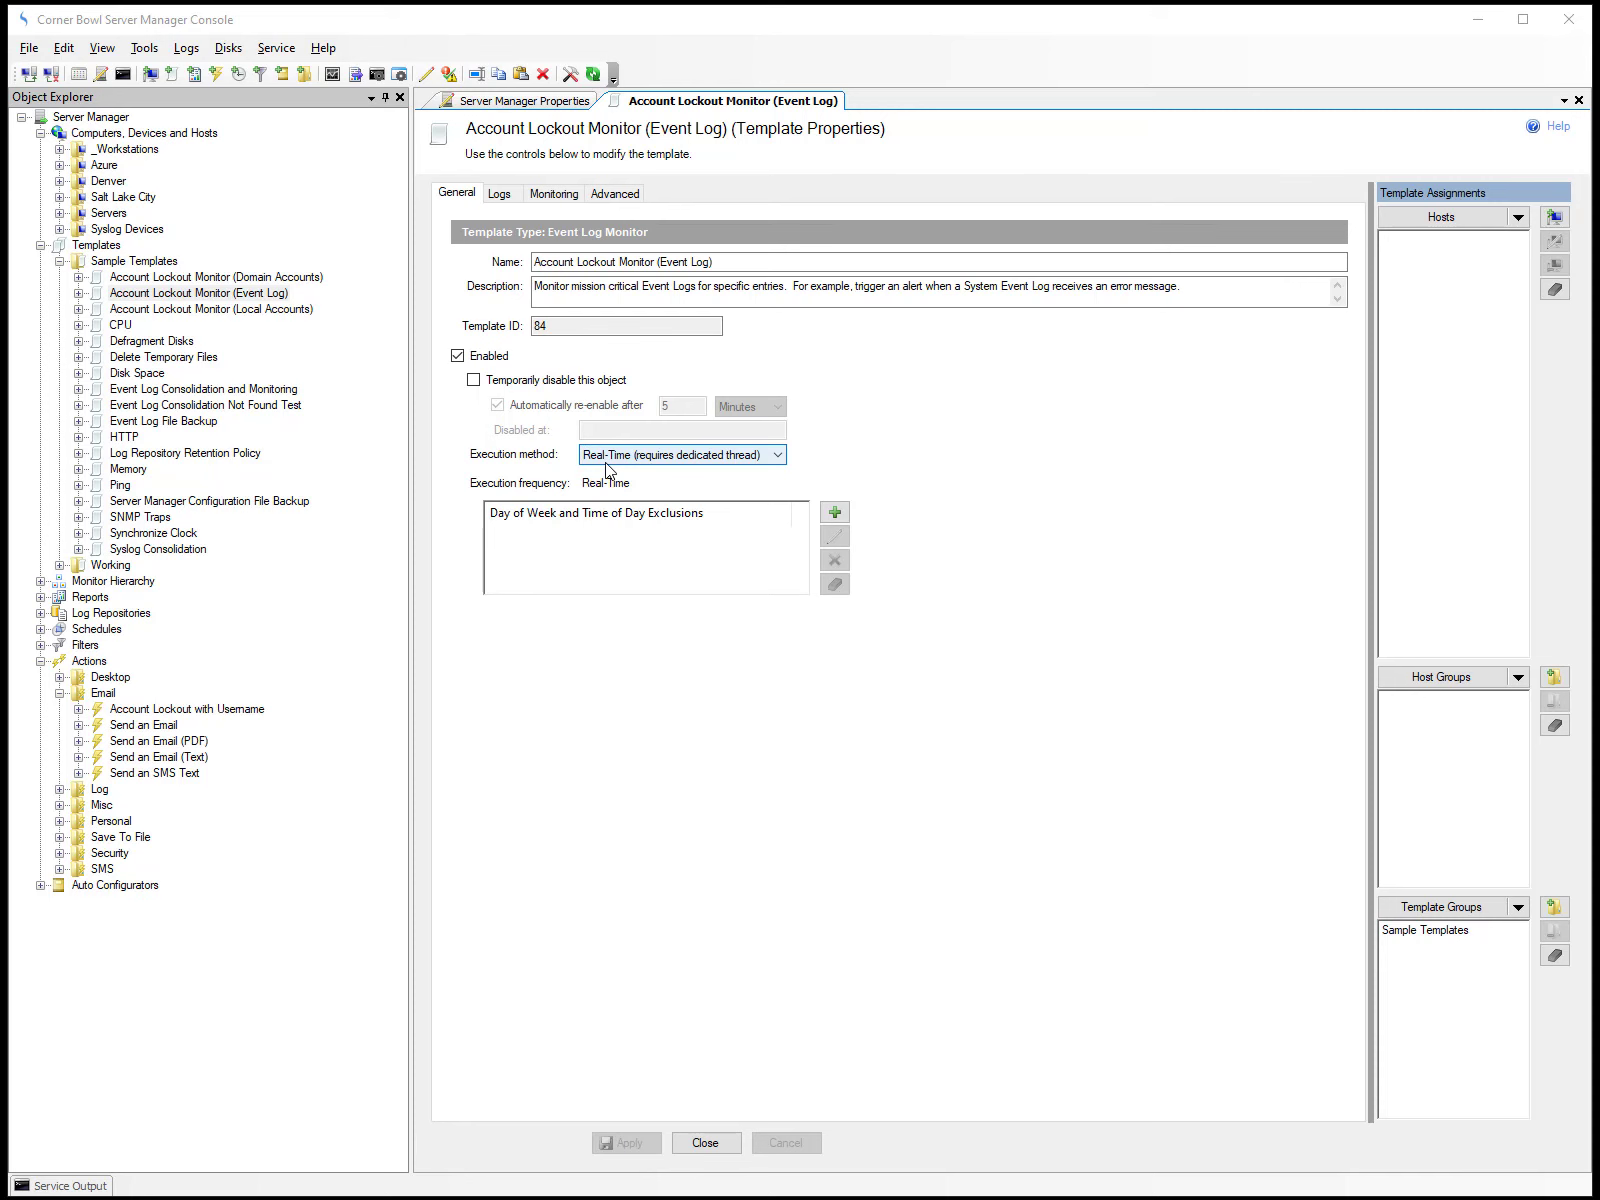
click(498, 195)
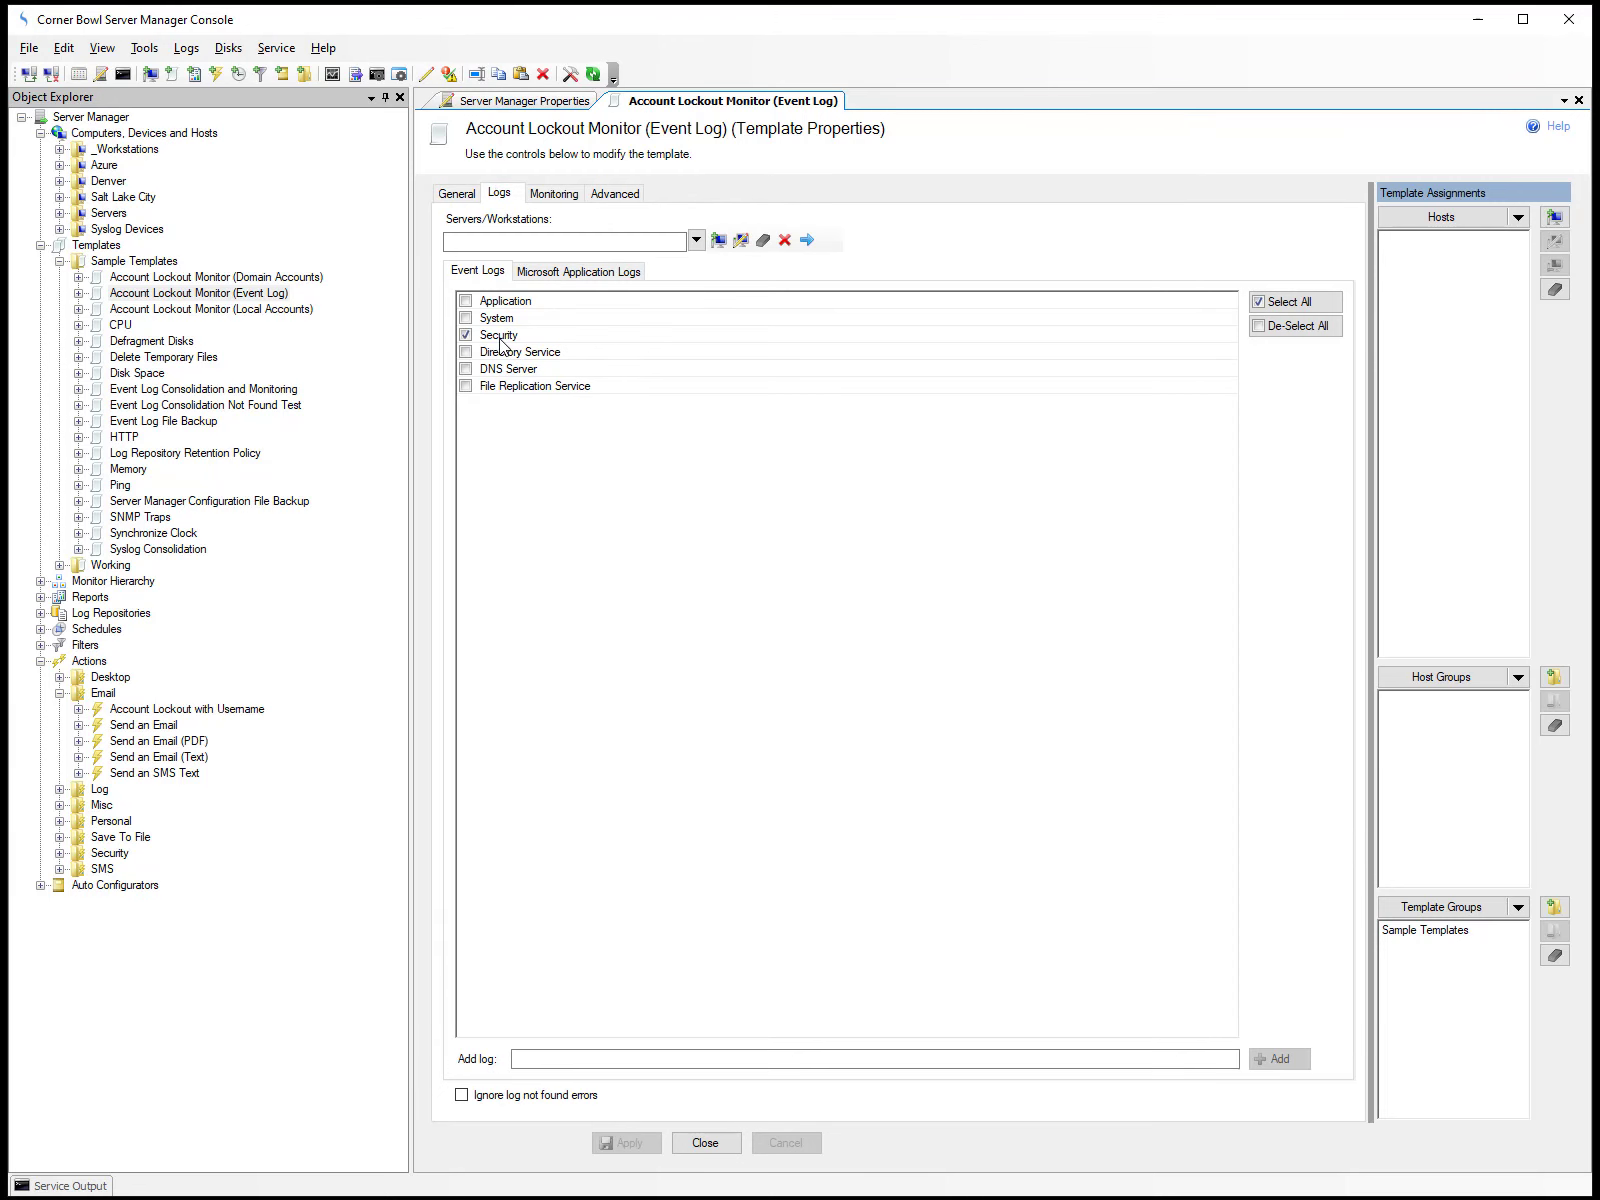
click(549, 195)
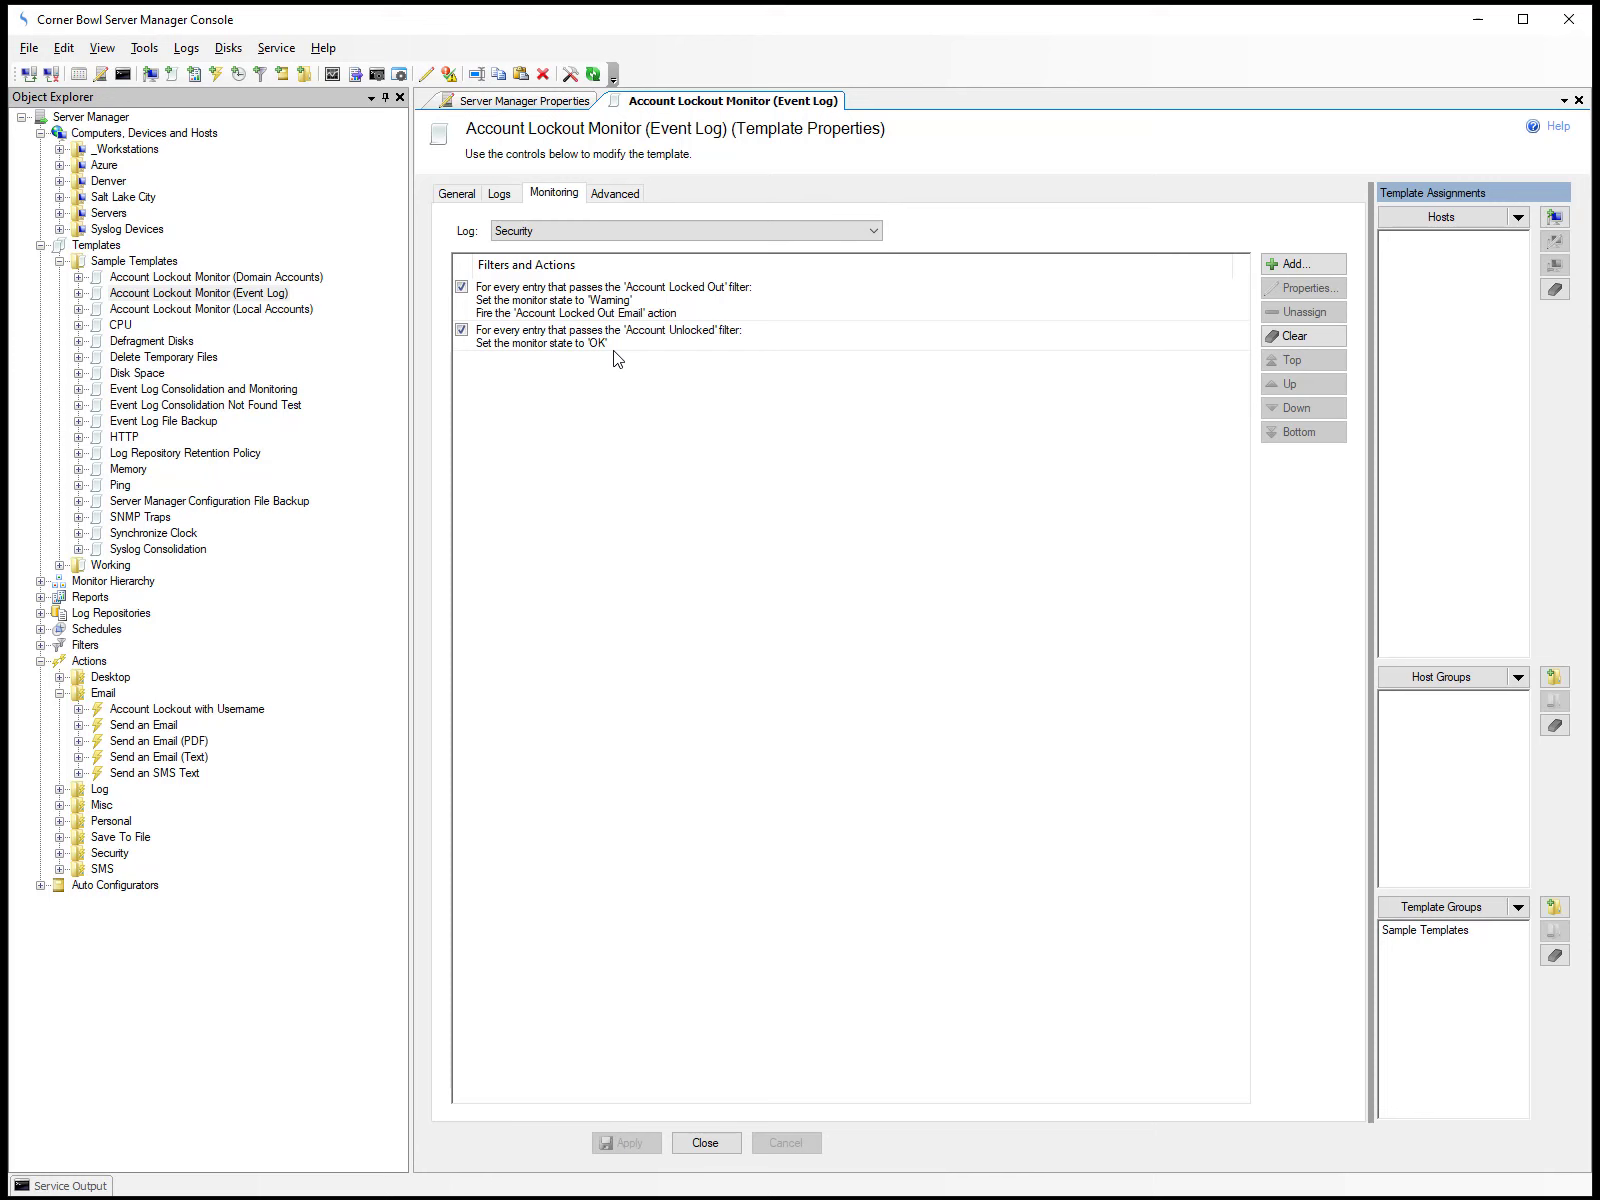
Assign the Azure host 23.96.81.251 to the Account Lockout Monitor (Event Log) template, then close it with the changes saved.
click(1518, 218)
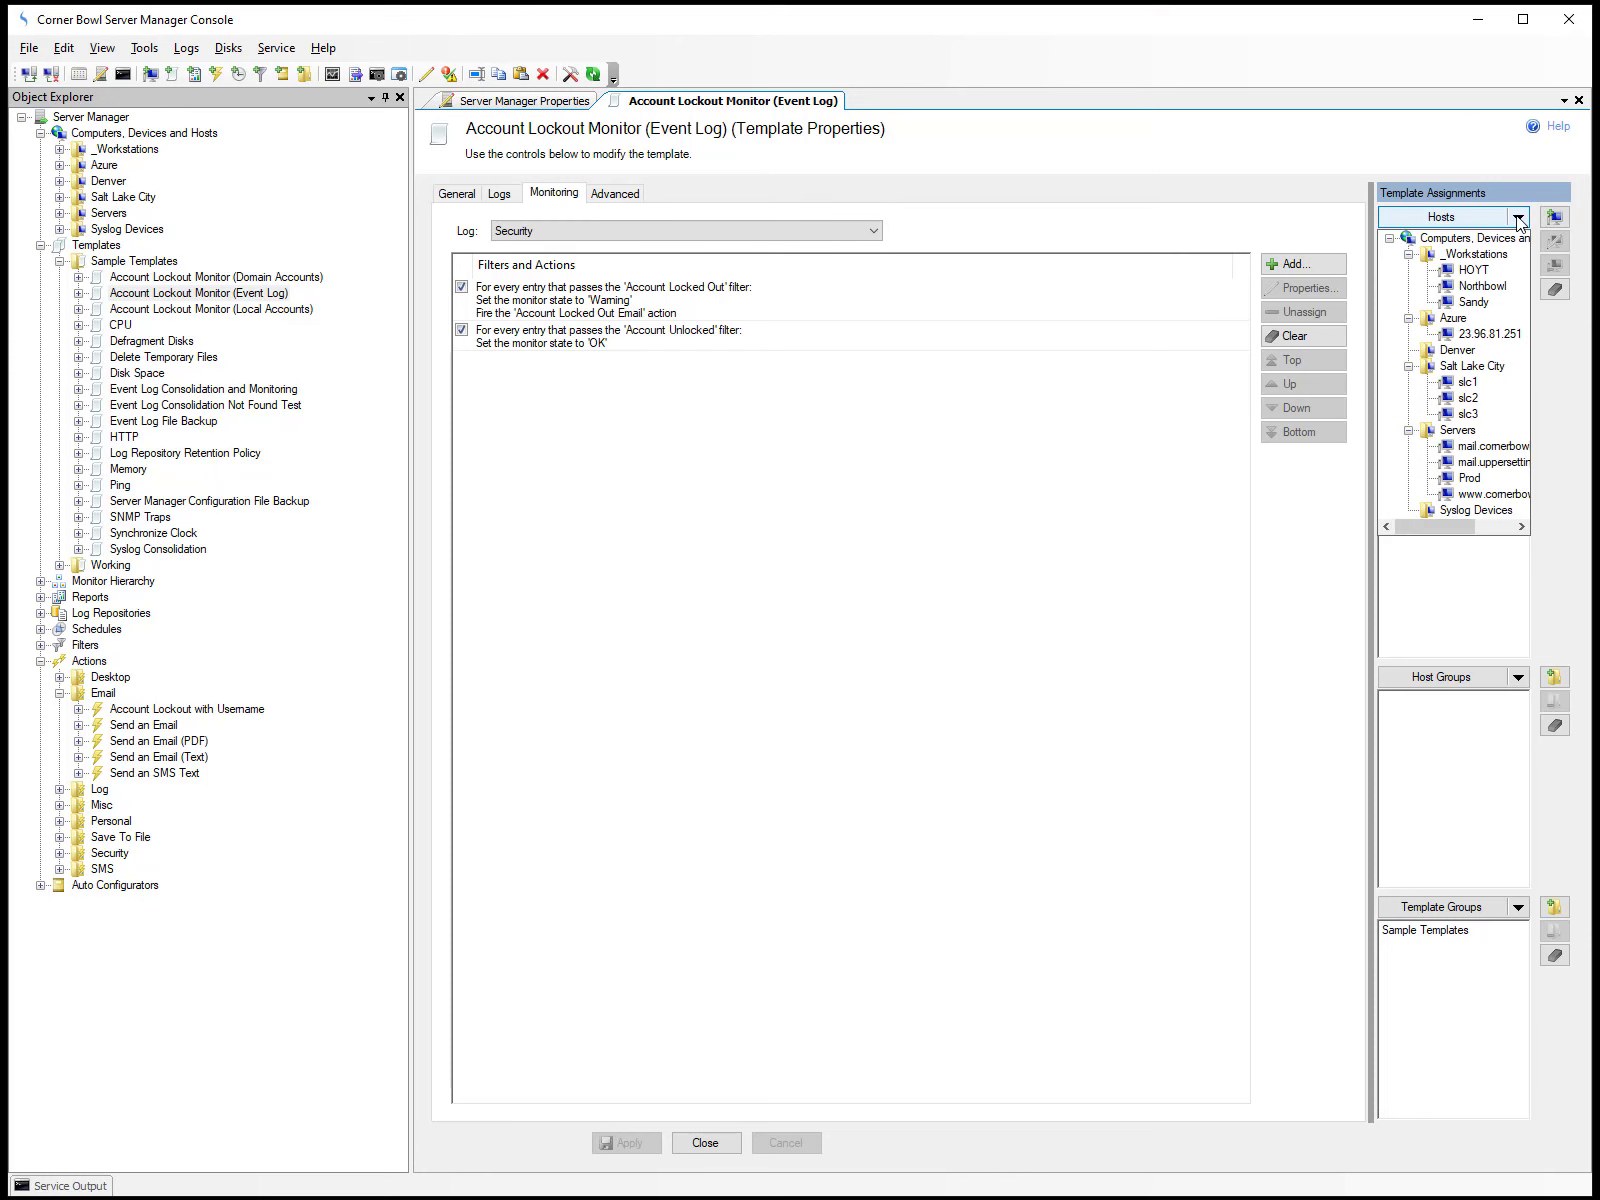
click(1492, 336)
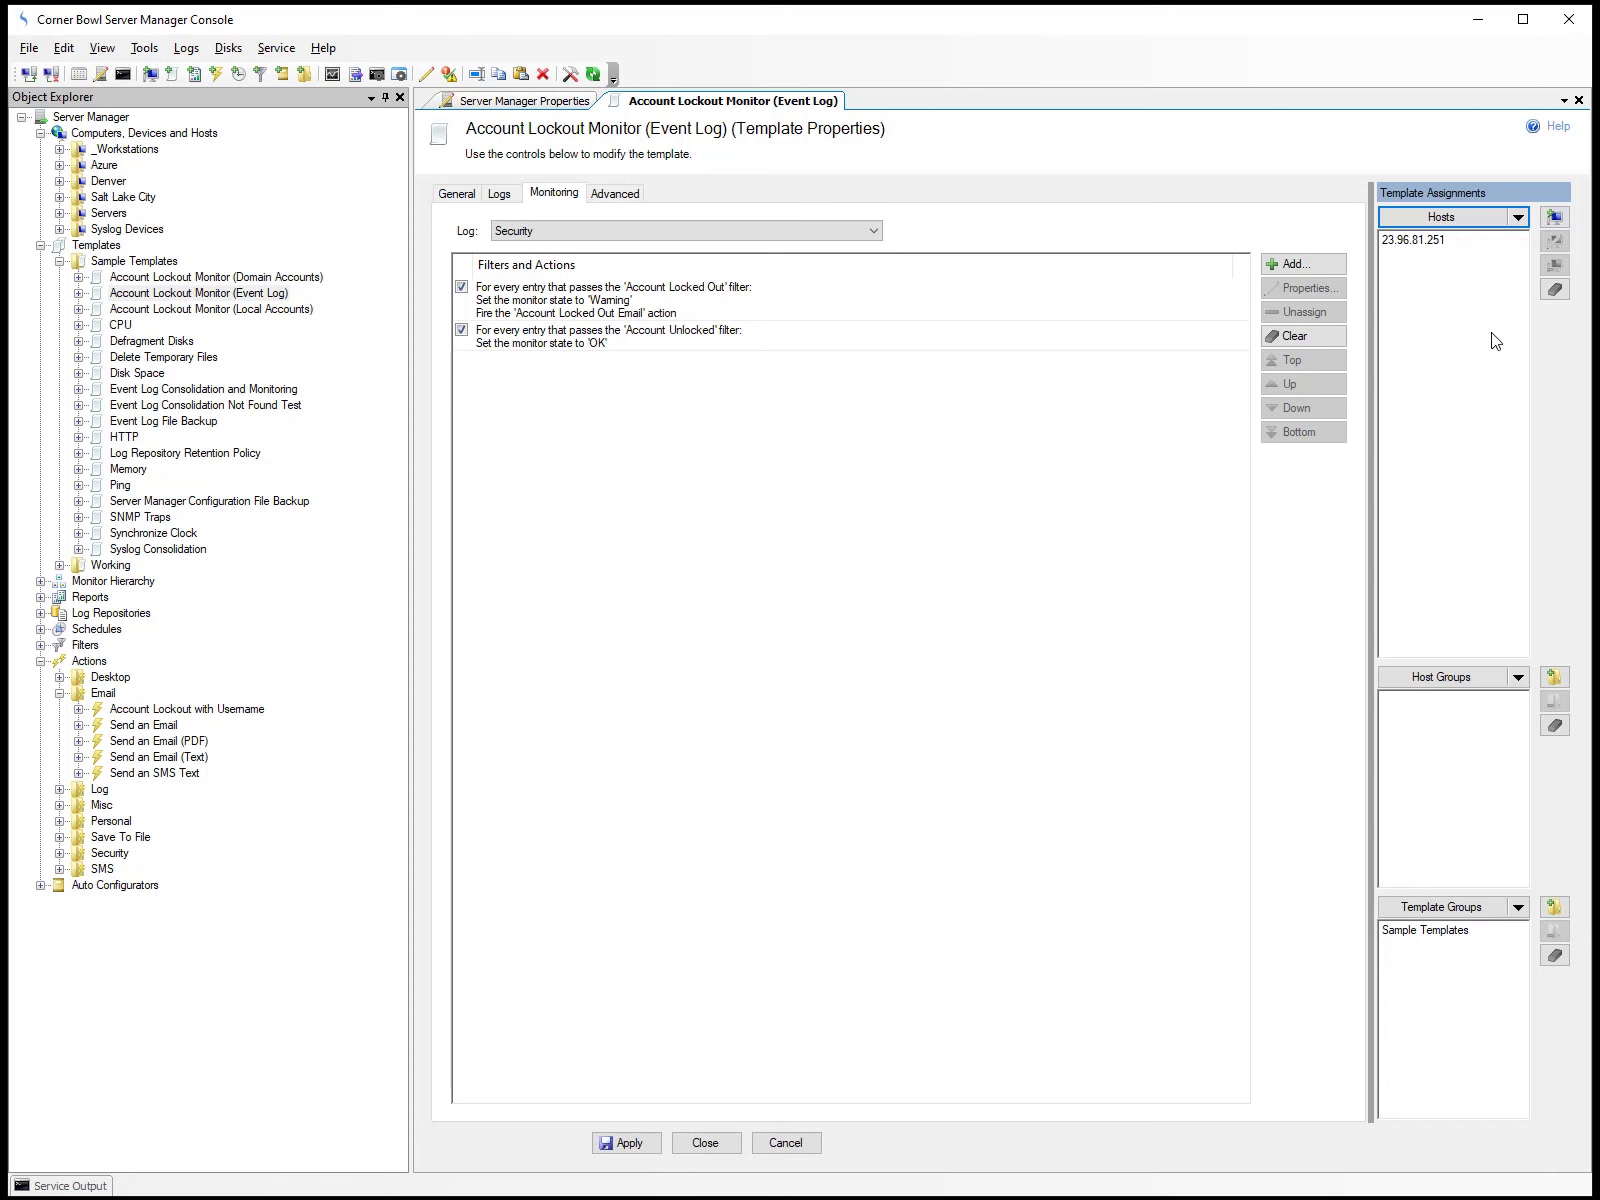
click(1553, 220)
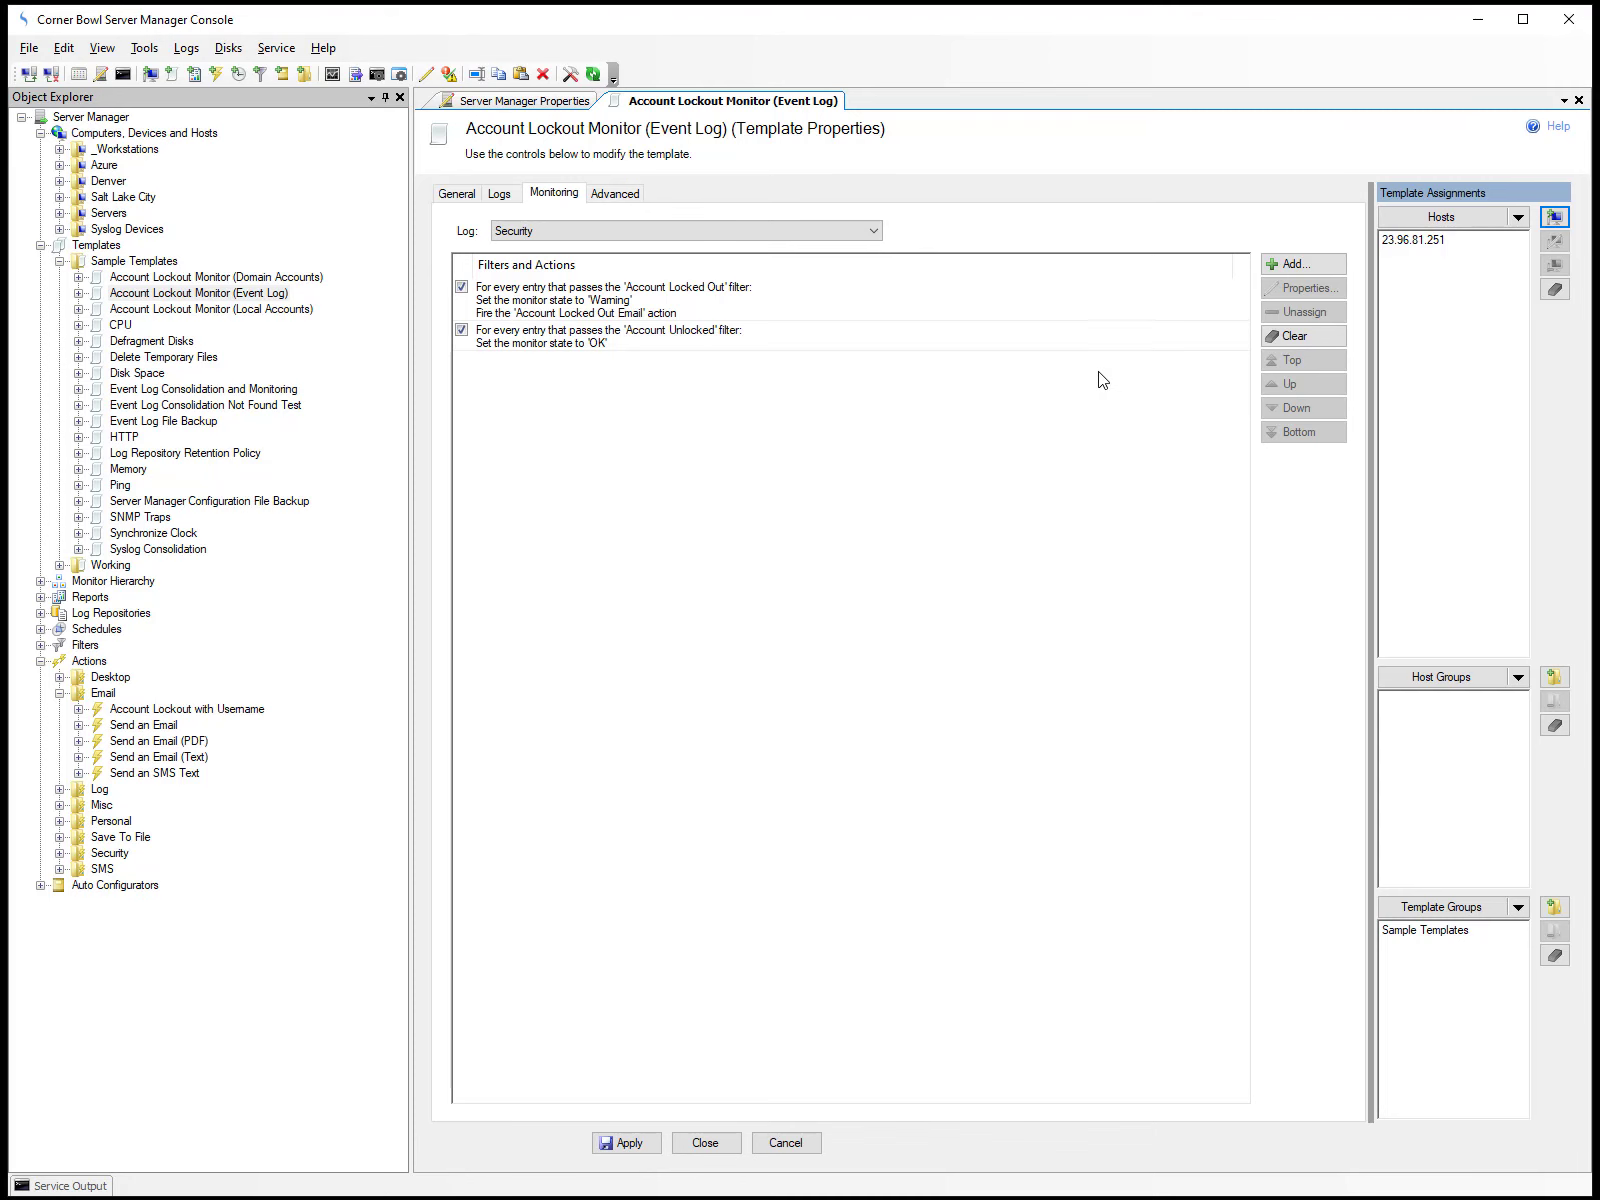
click(731, 1144)
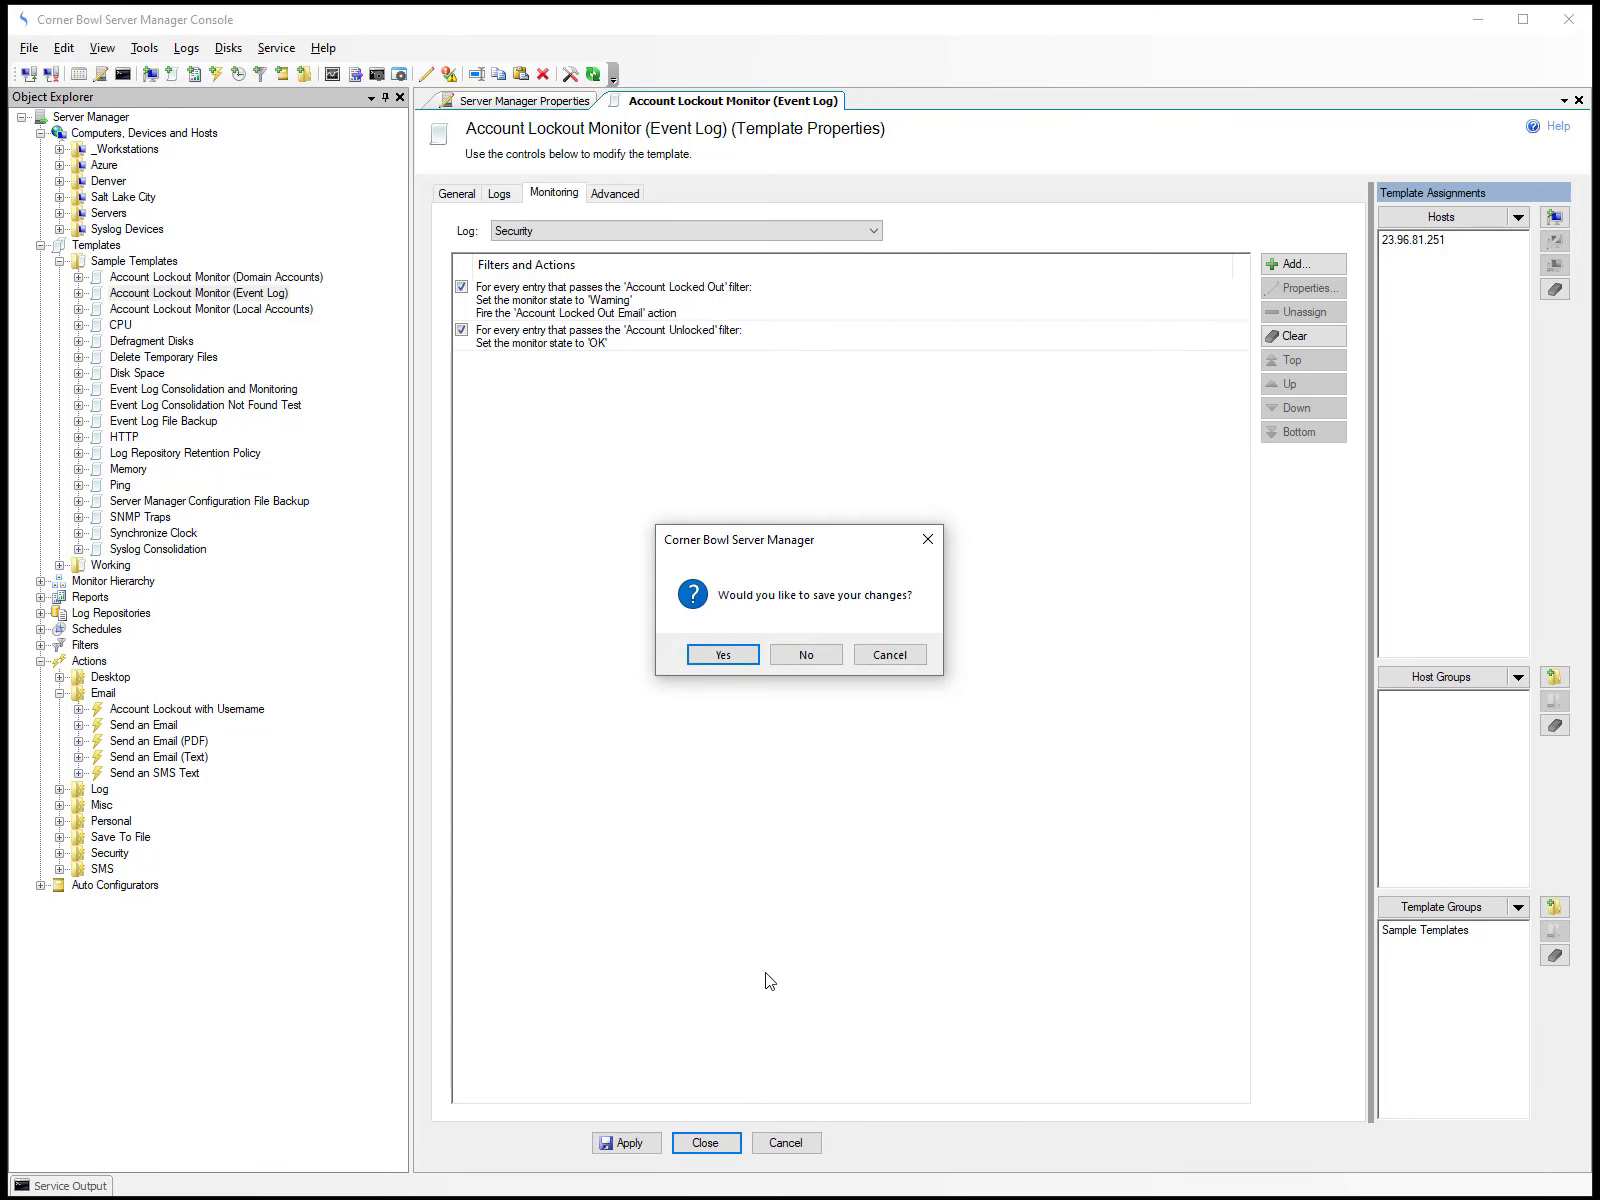
click(716, 653)
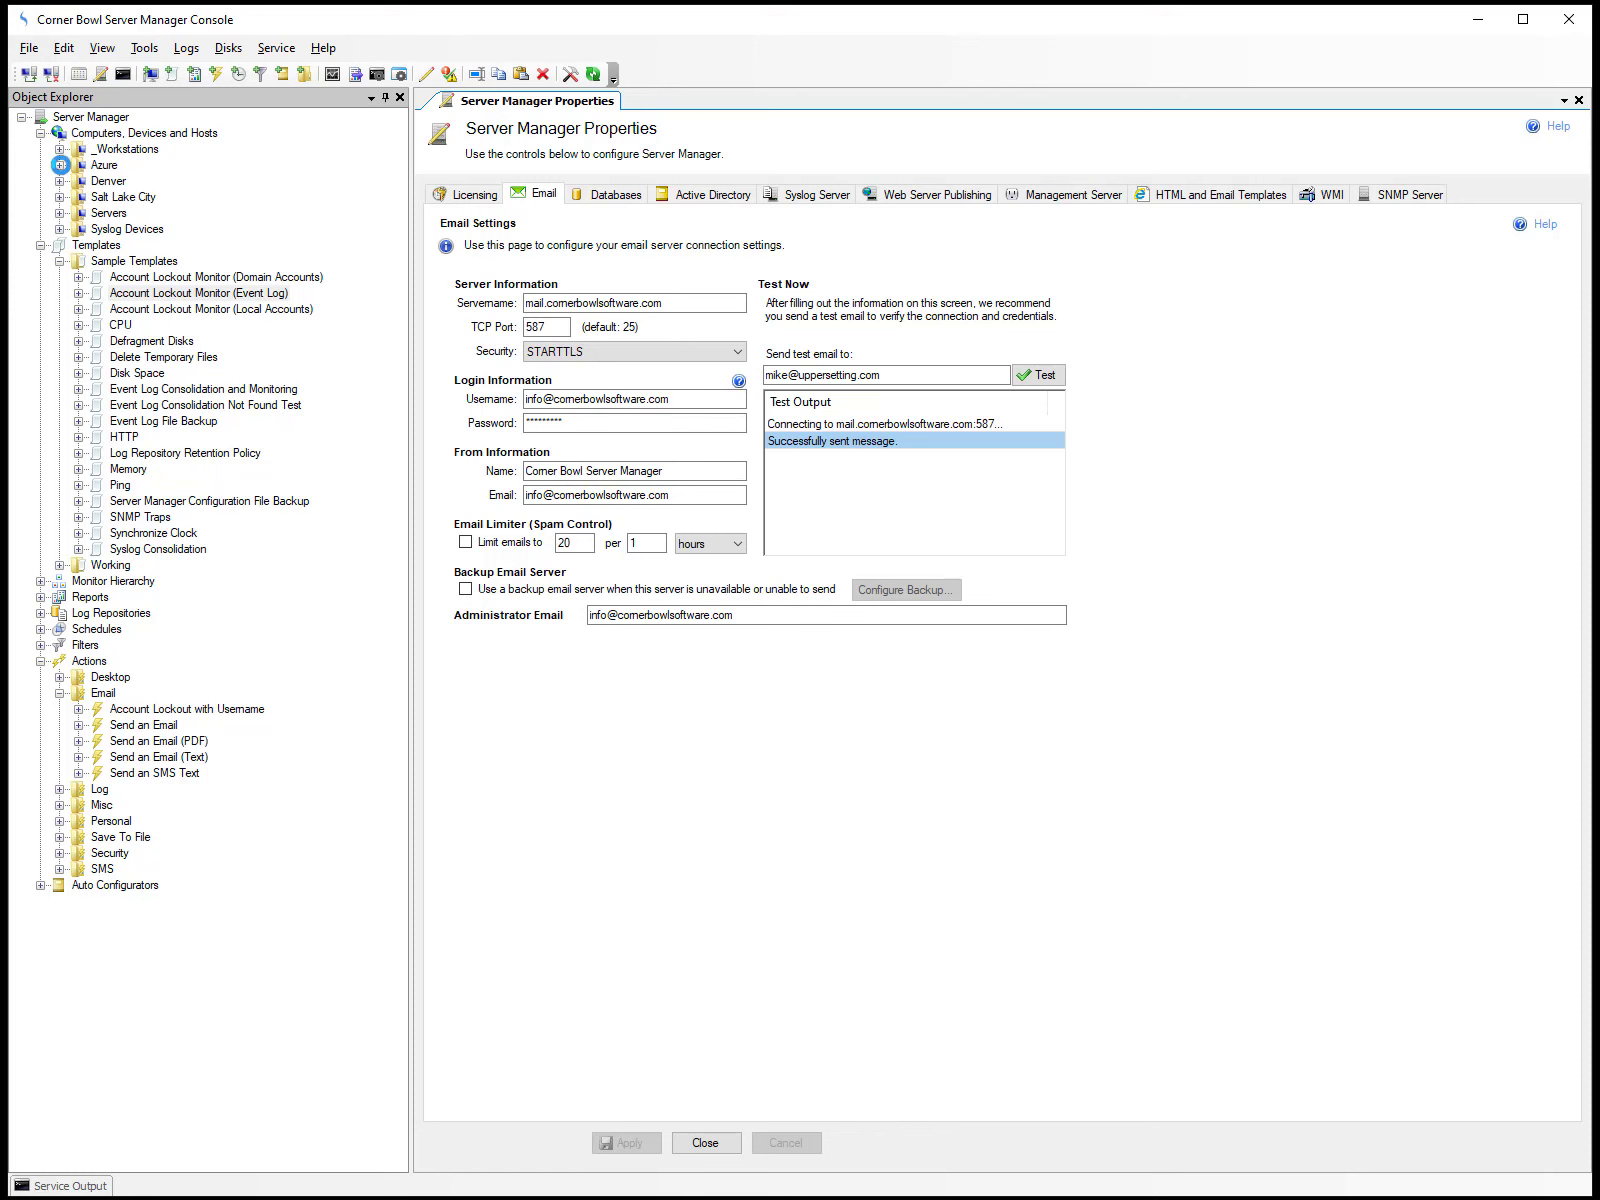
View the Security log of host 23.96.81.251 under Azure in the real-time event log viewer, with all levels and no filter.
click(60, 165)
click(78, 181)
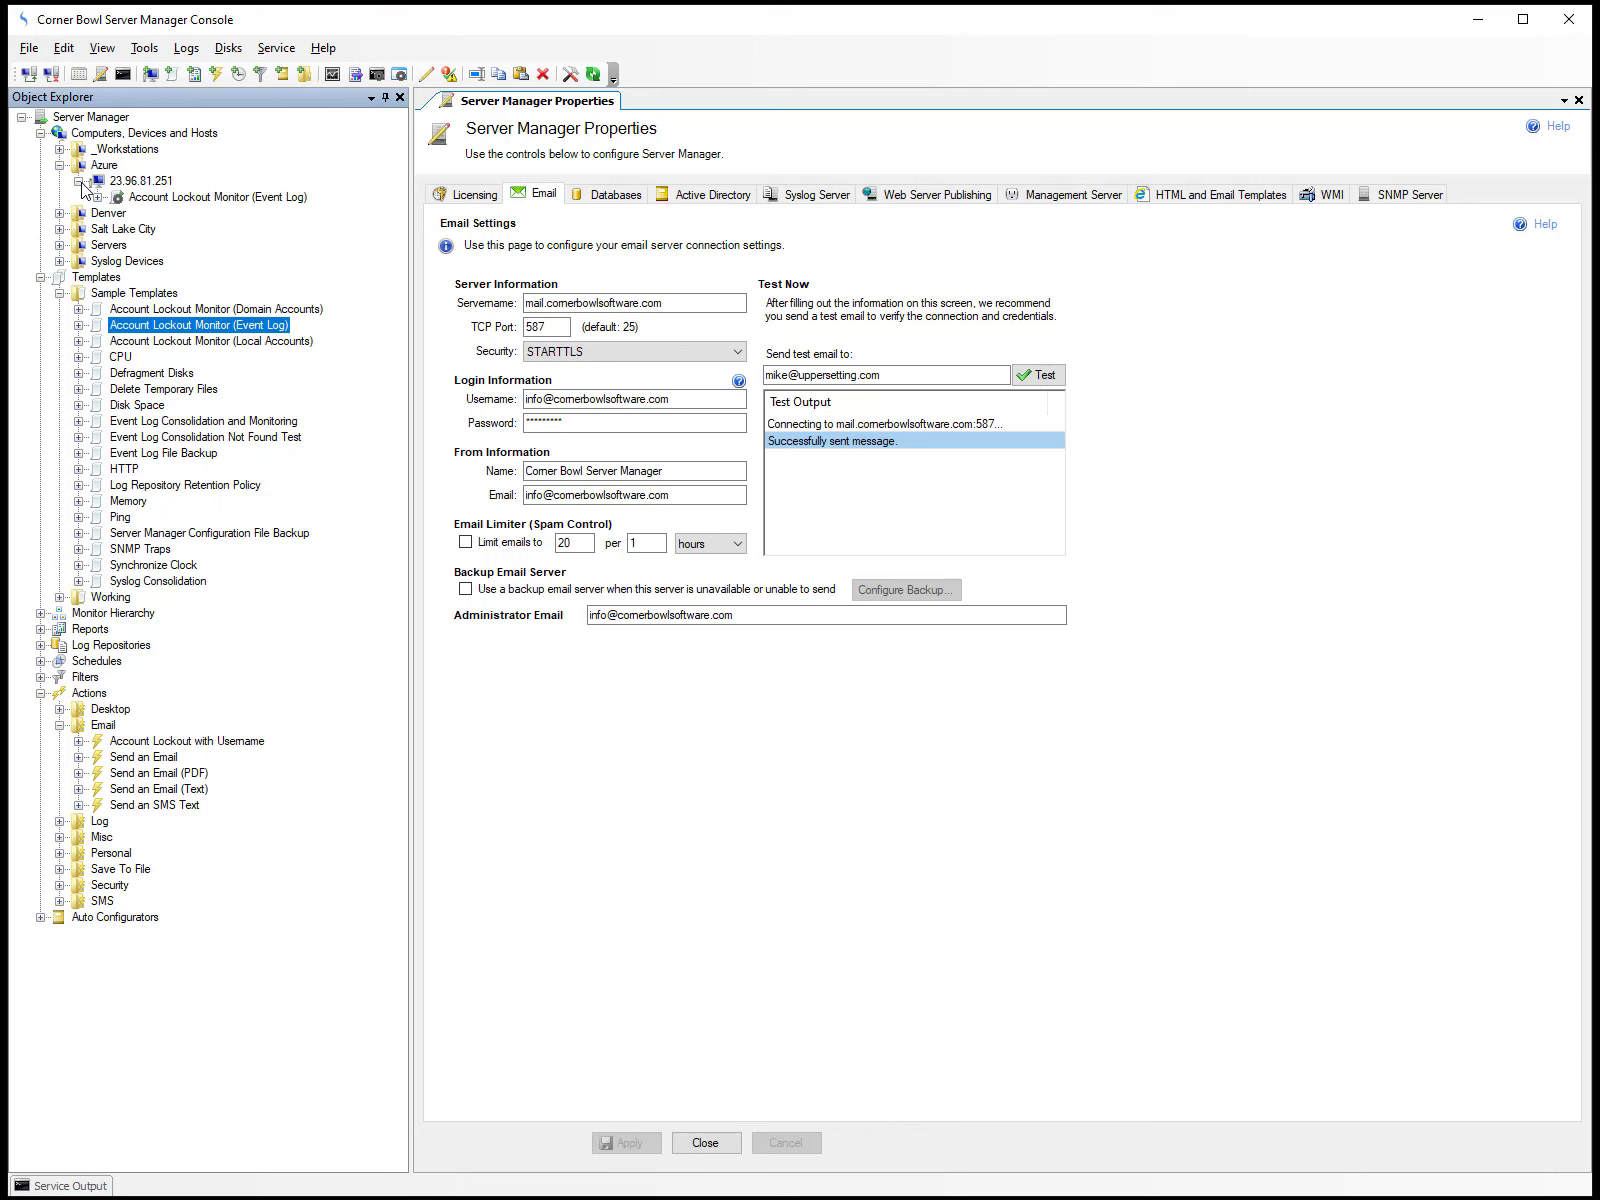
click(97, 197)
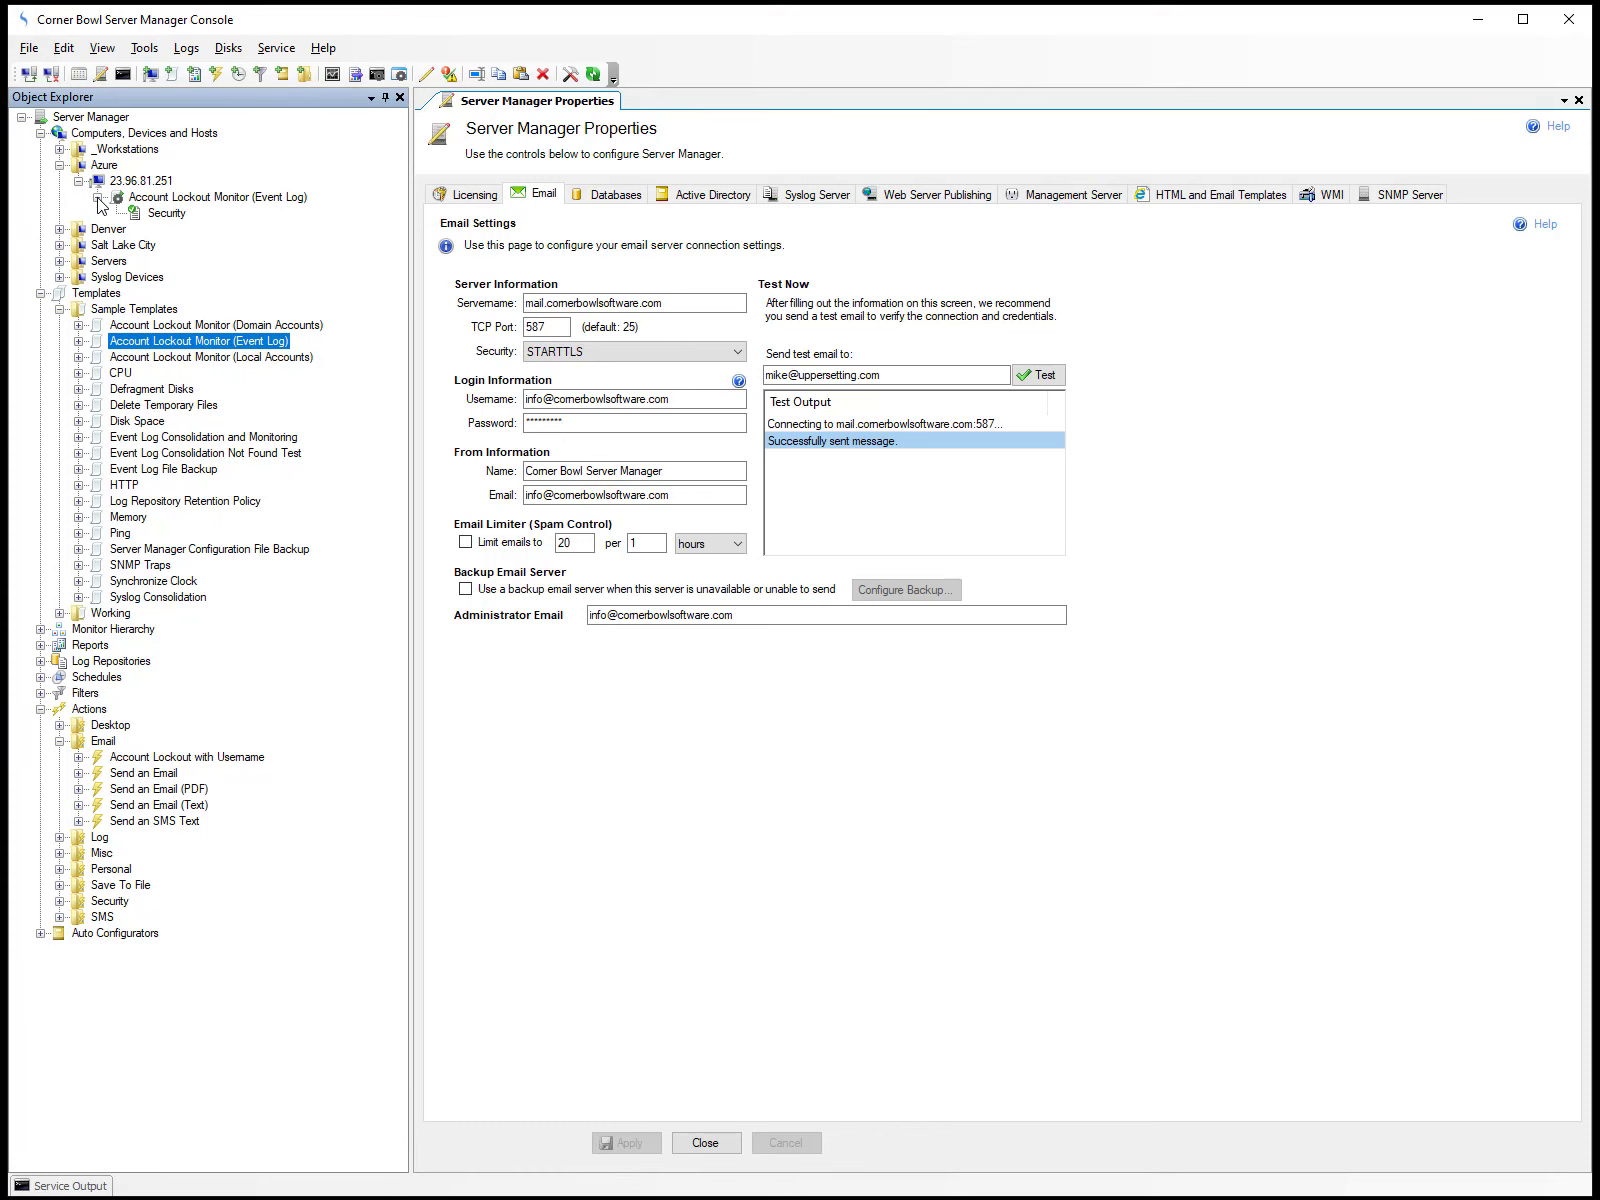
click(150, 213)
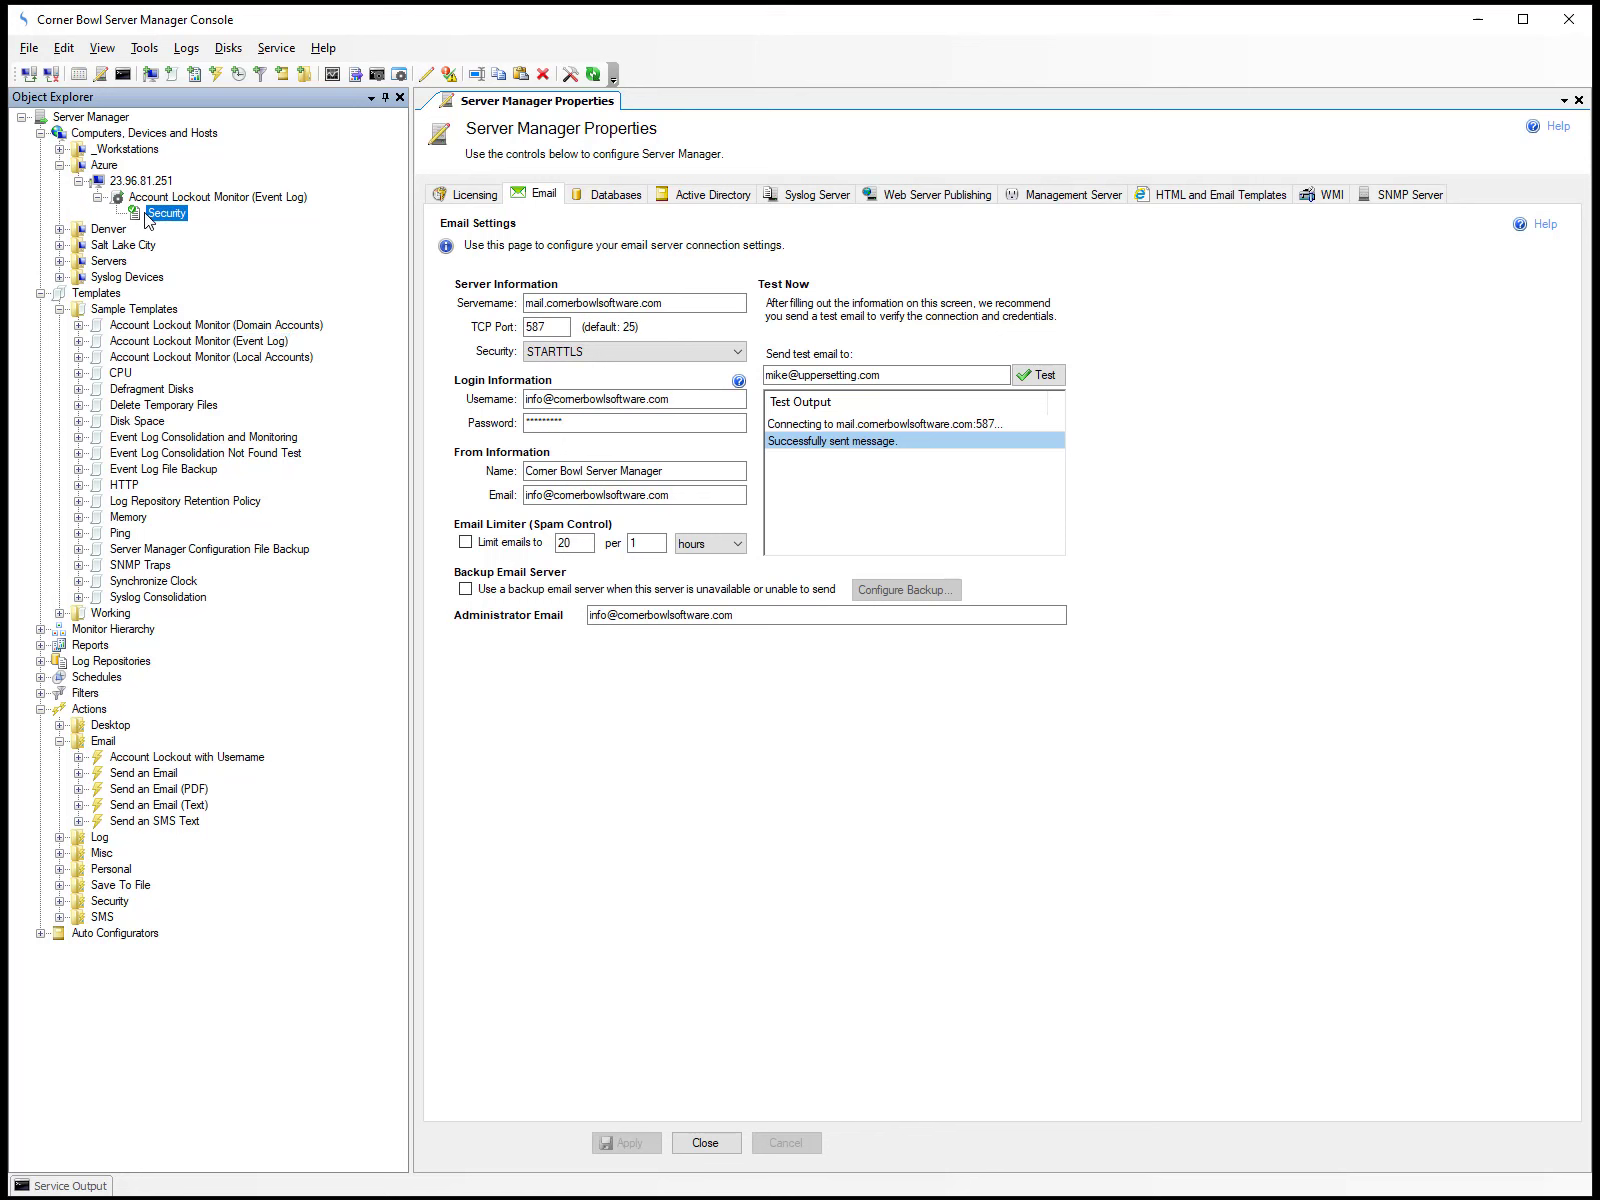
right_click(147, 213)
click(197, 254)
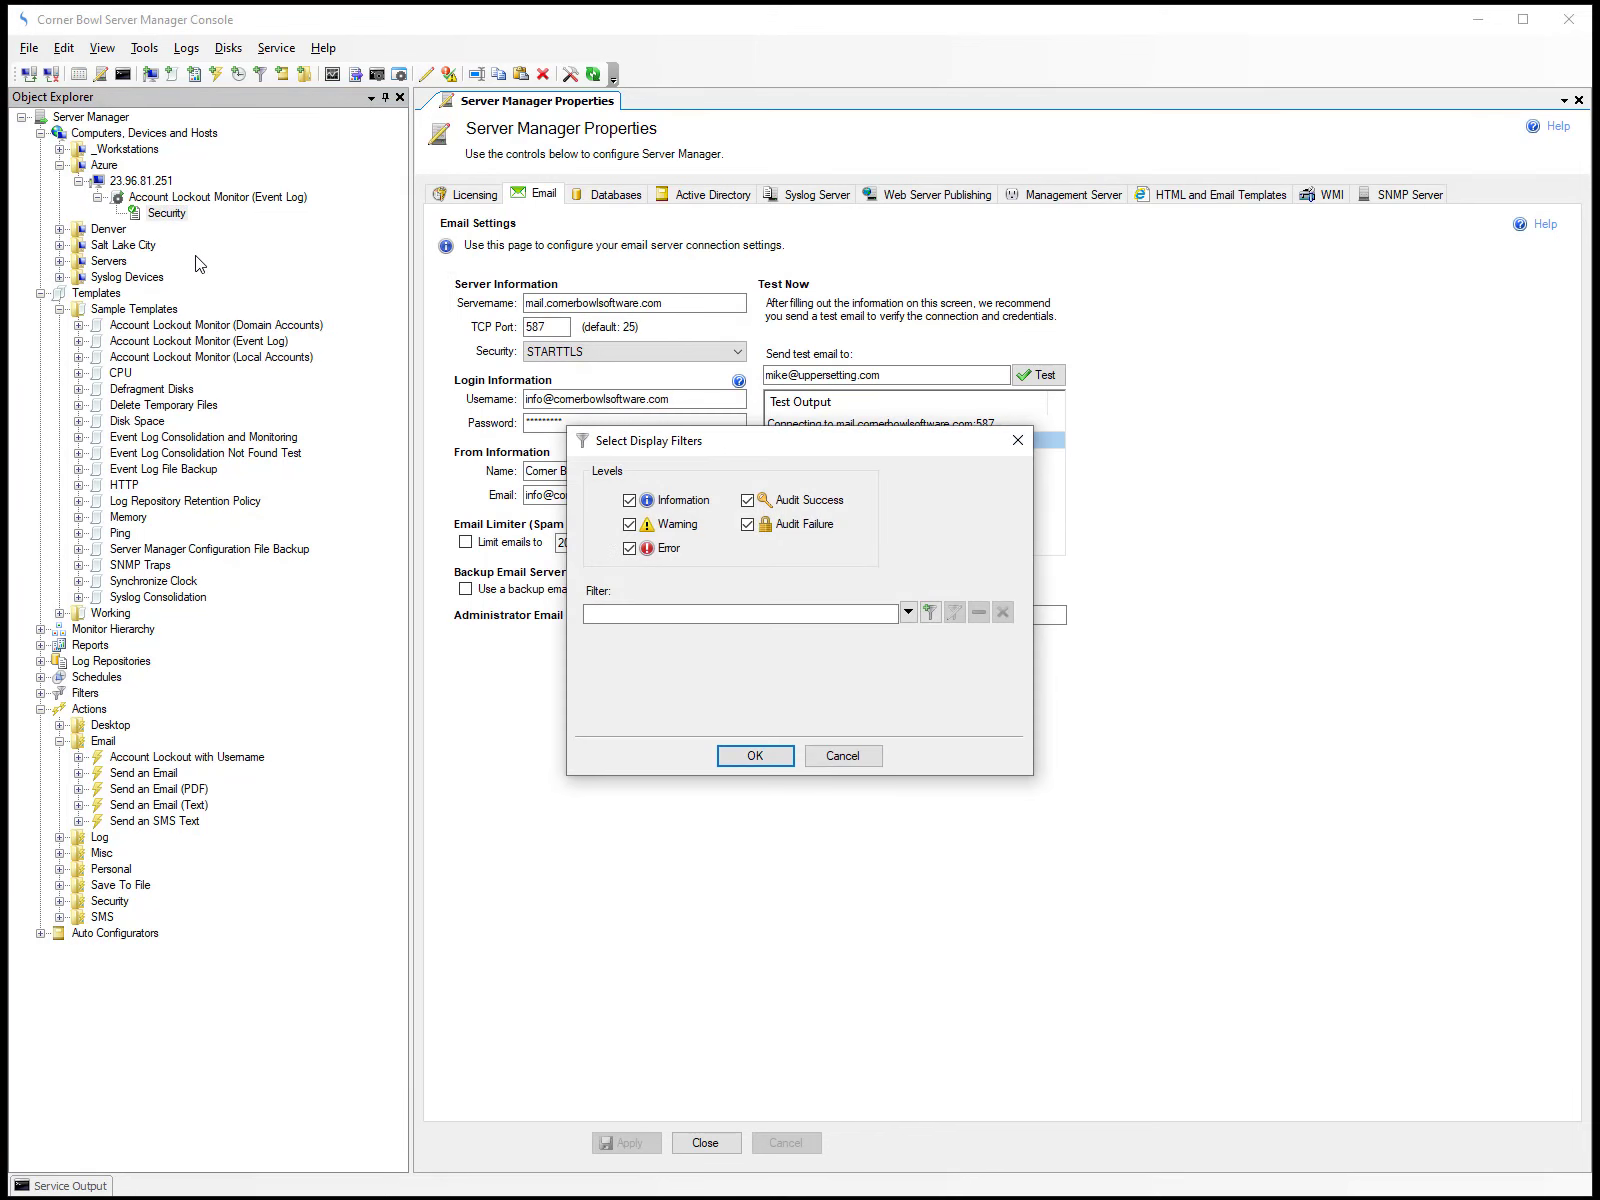
click(755, 756)
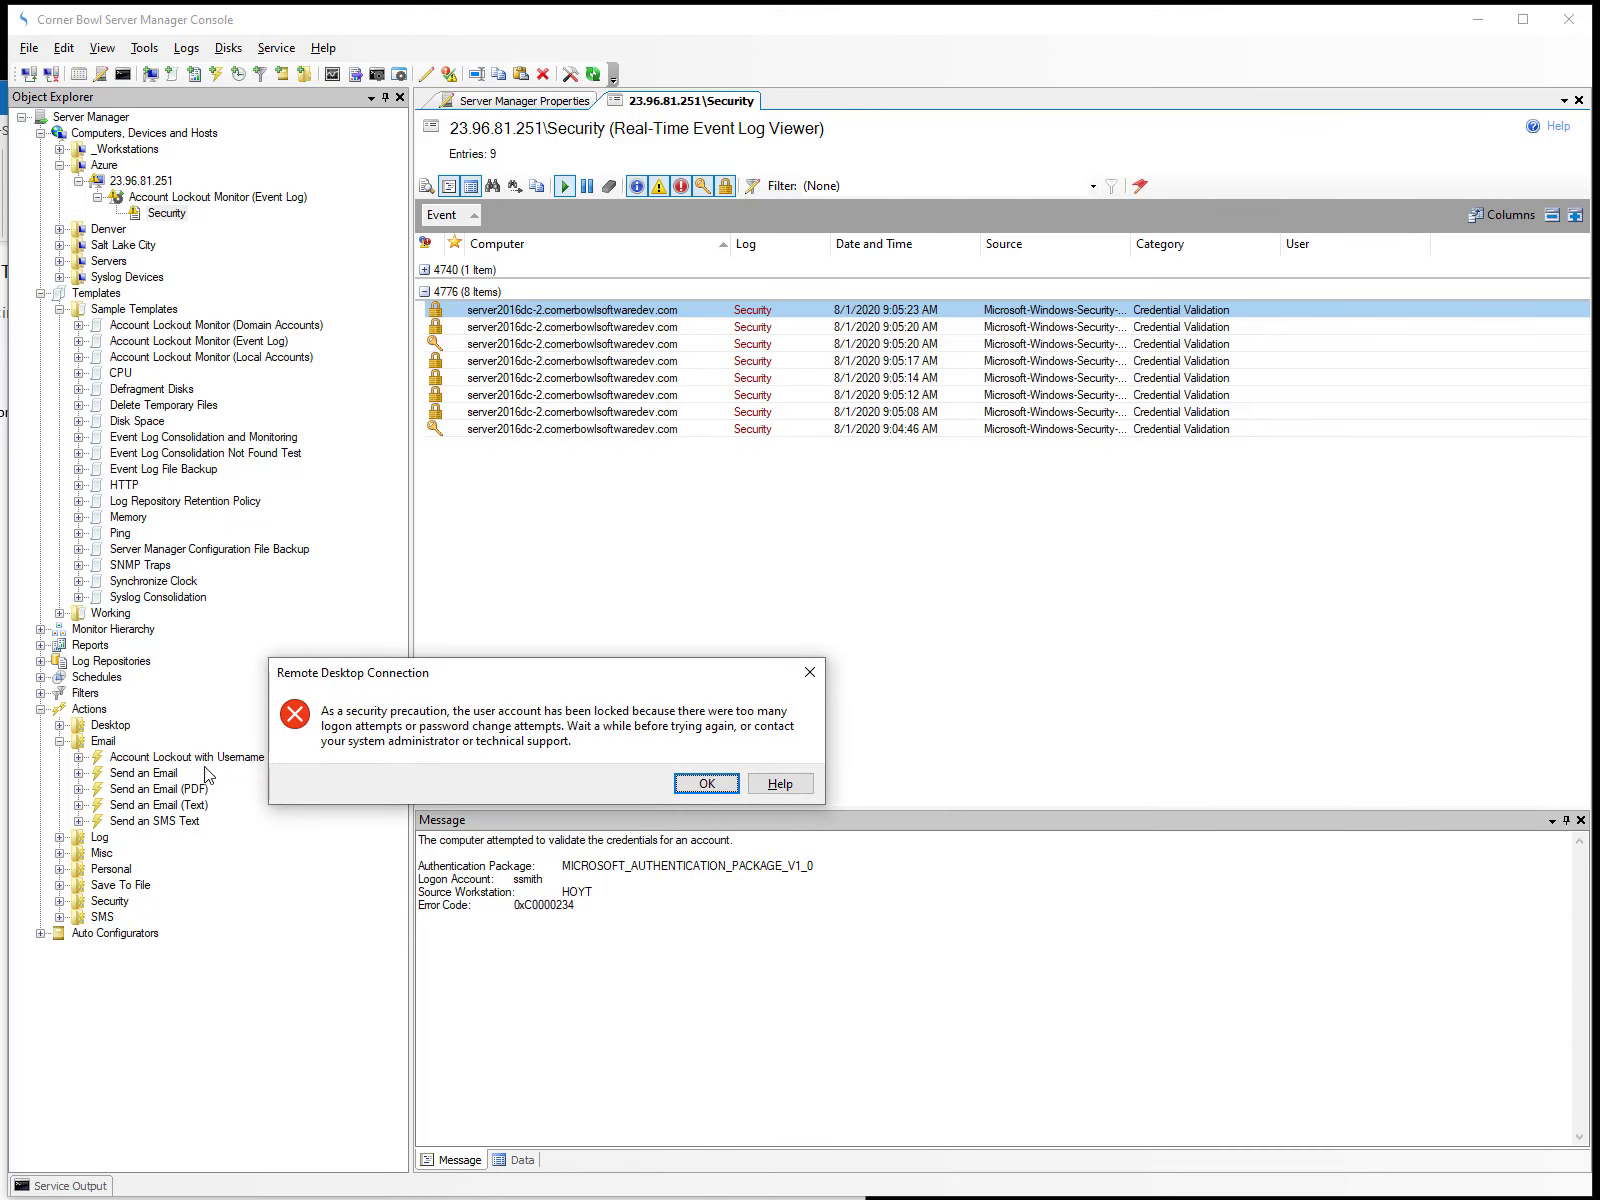
Dismiss the Remote Desktop message and examine the message details of the event 4740 entry.
click(700, 786)
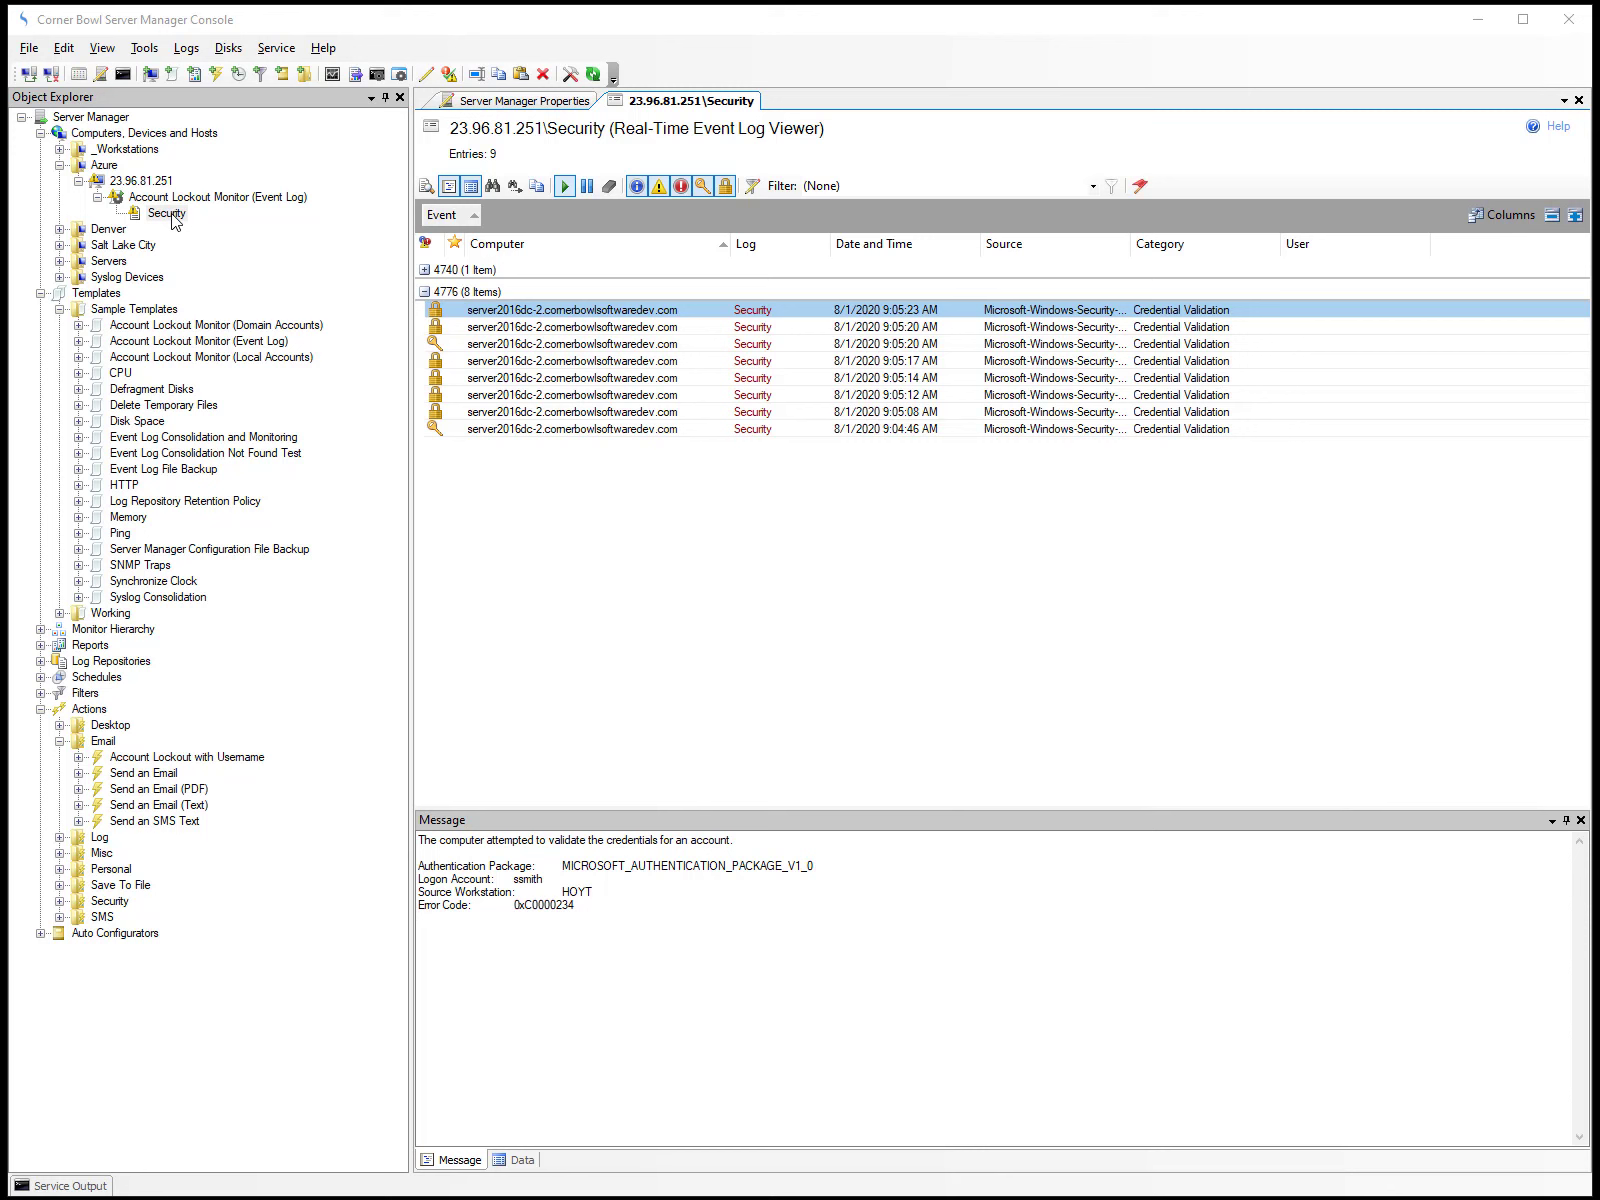
click(424, 270)
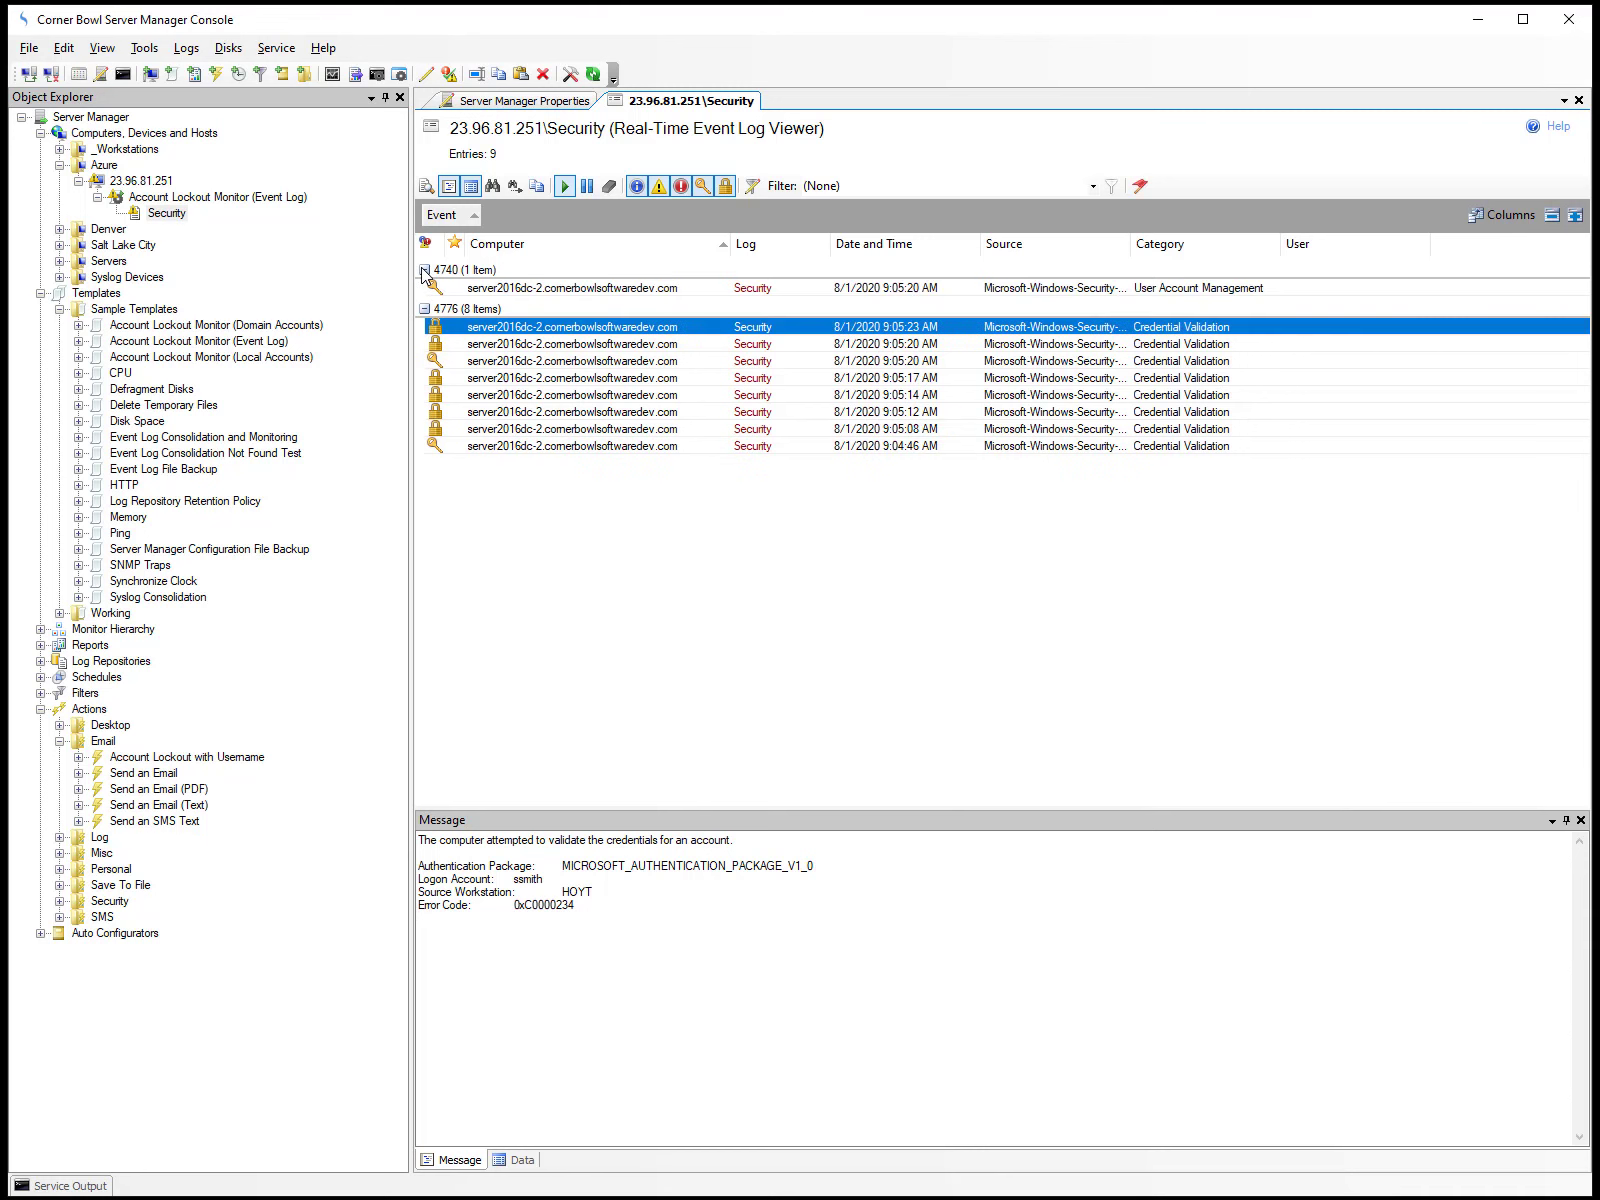
click(486, 290)
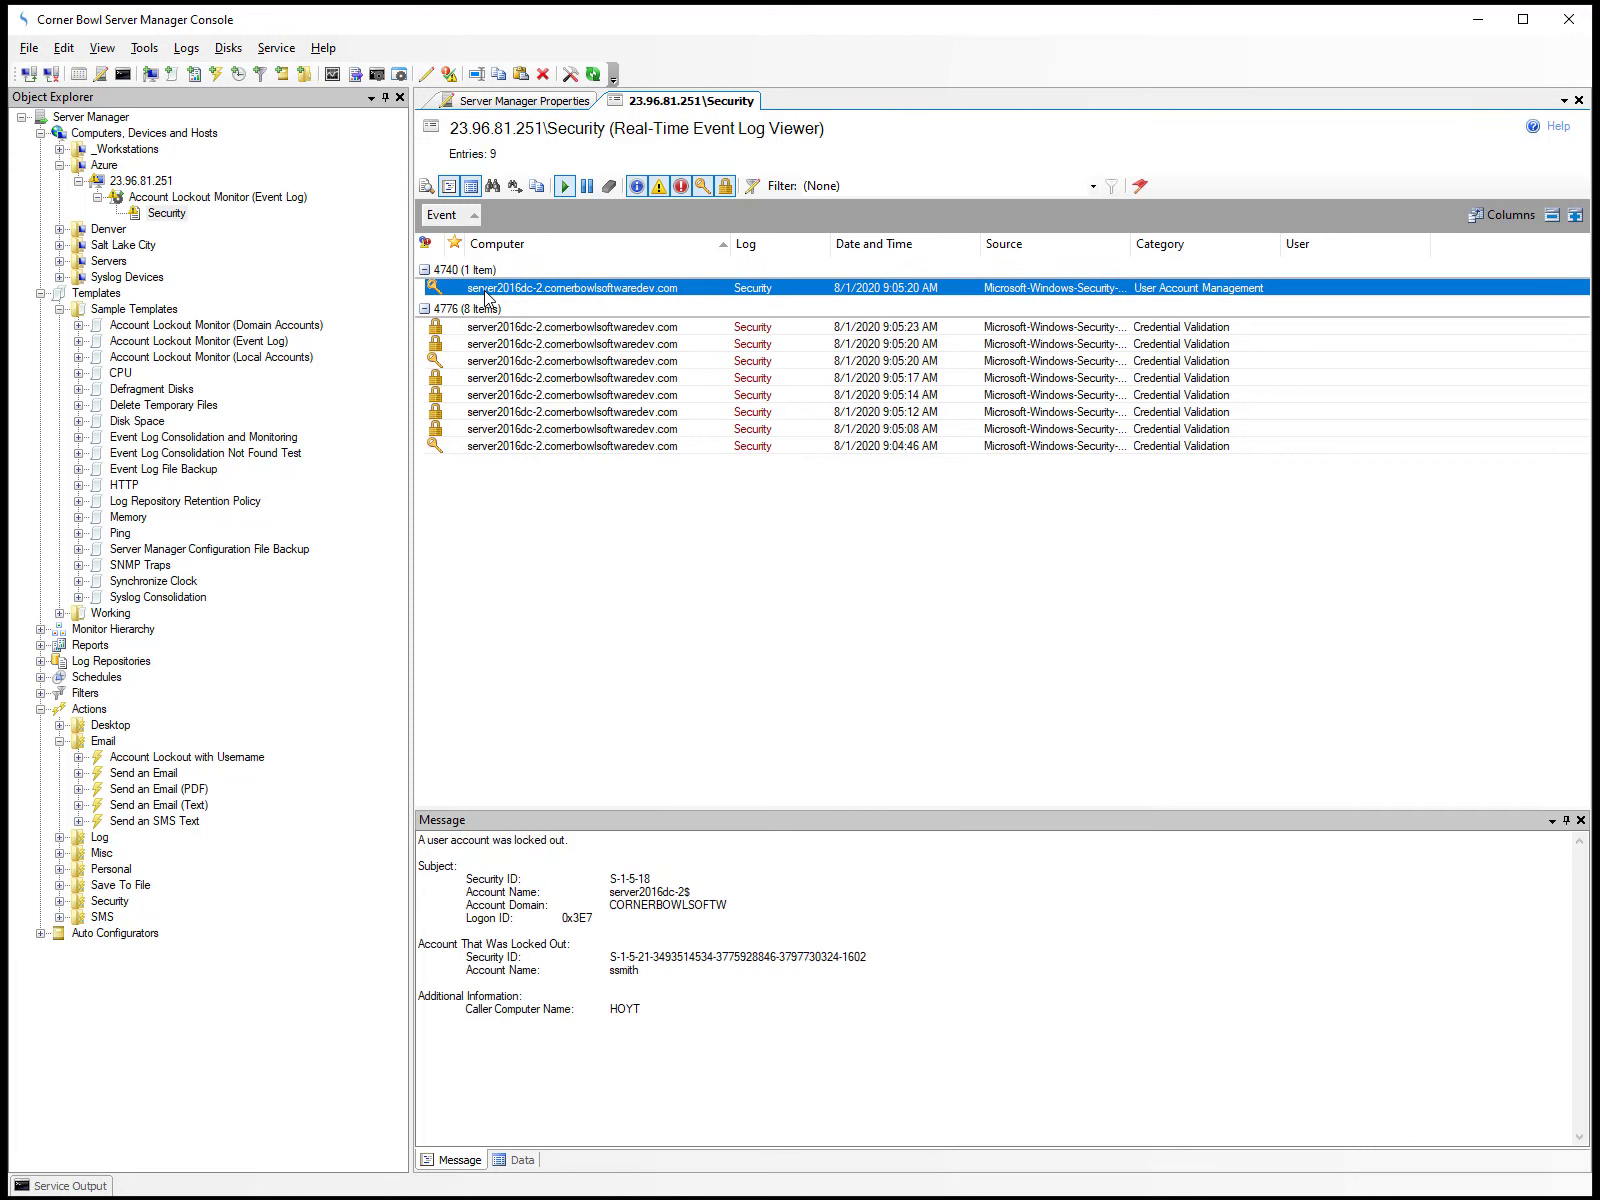
Explore the status and history of the Account Lockout Monitor (Event Log) assigned to host 23.96.81.251.
right_click(240, 198)
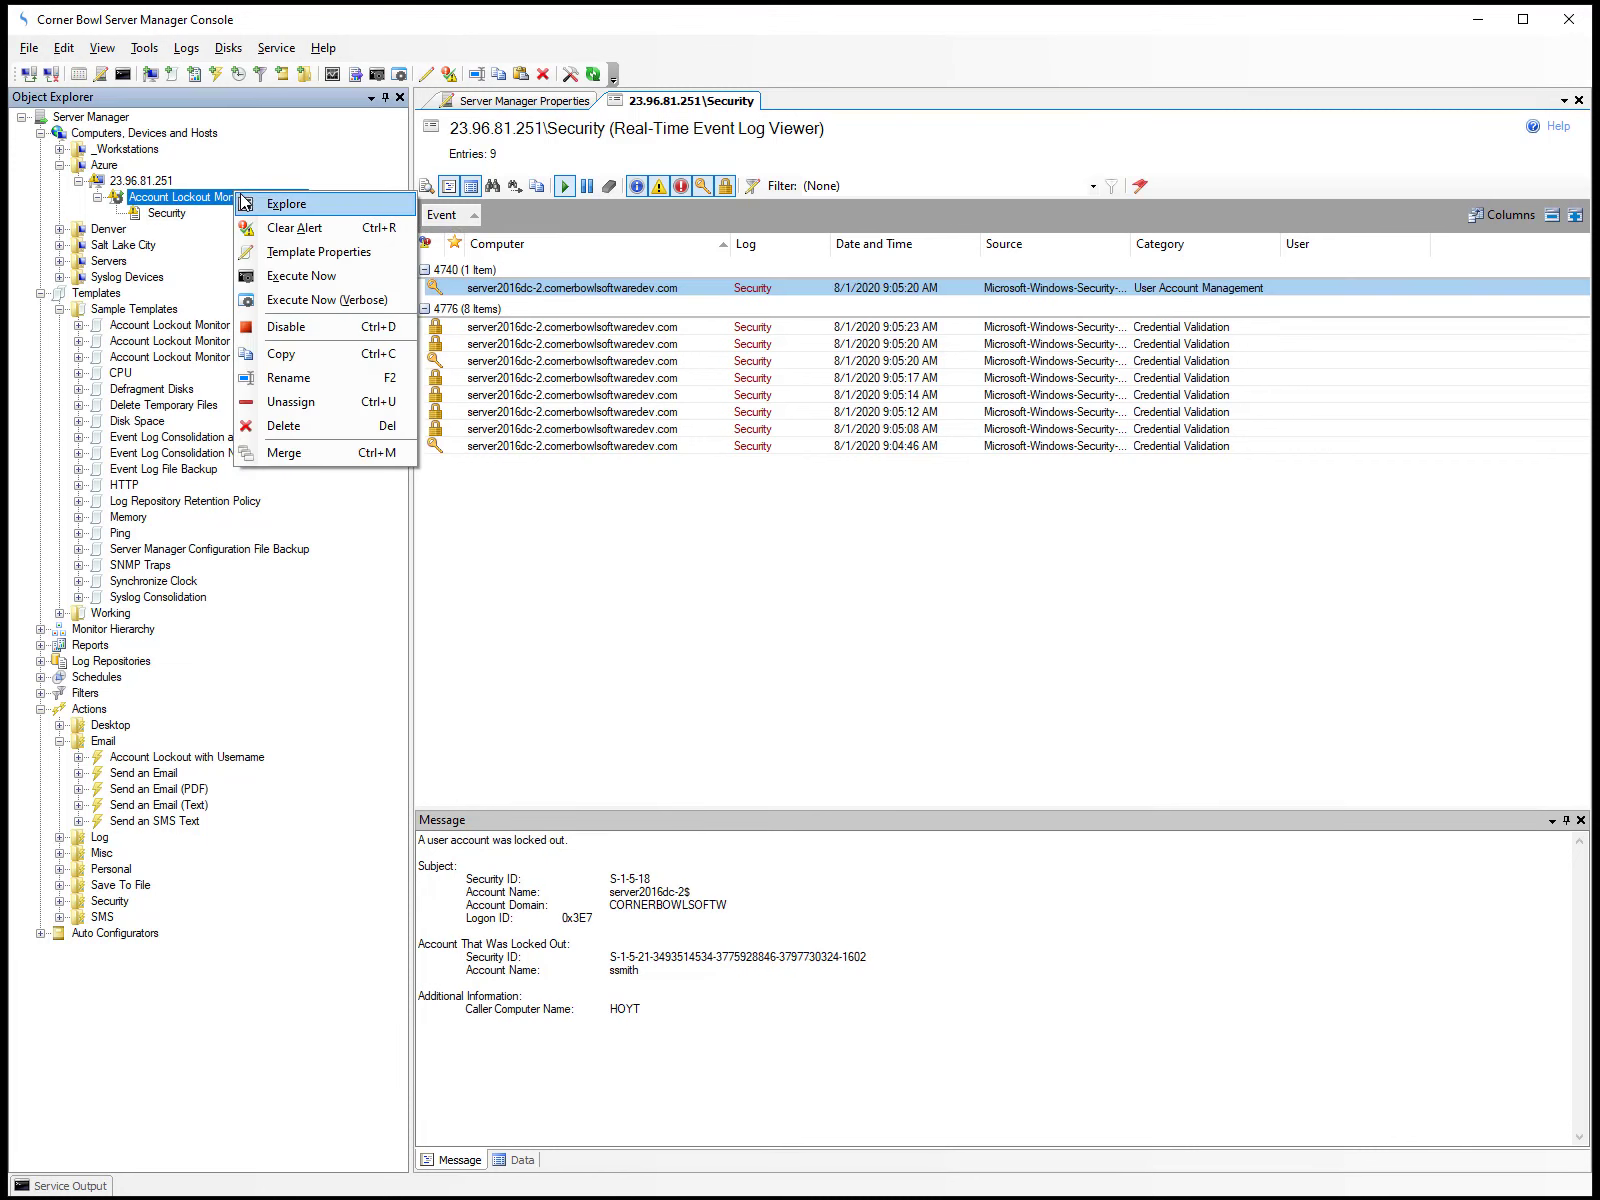
click(252, 205)
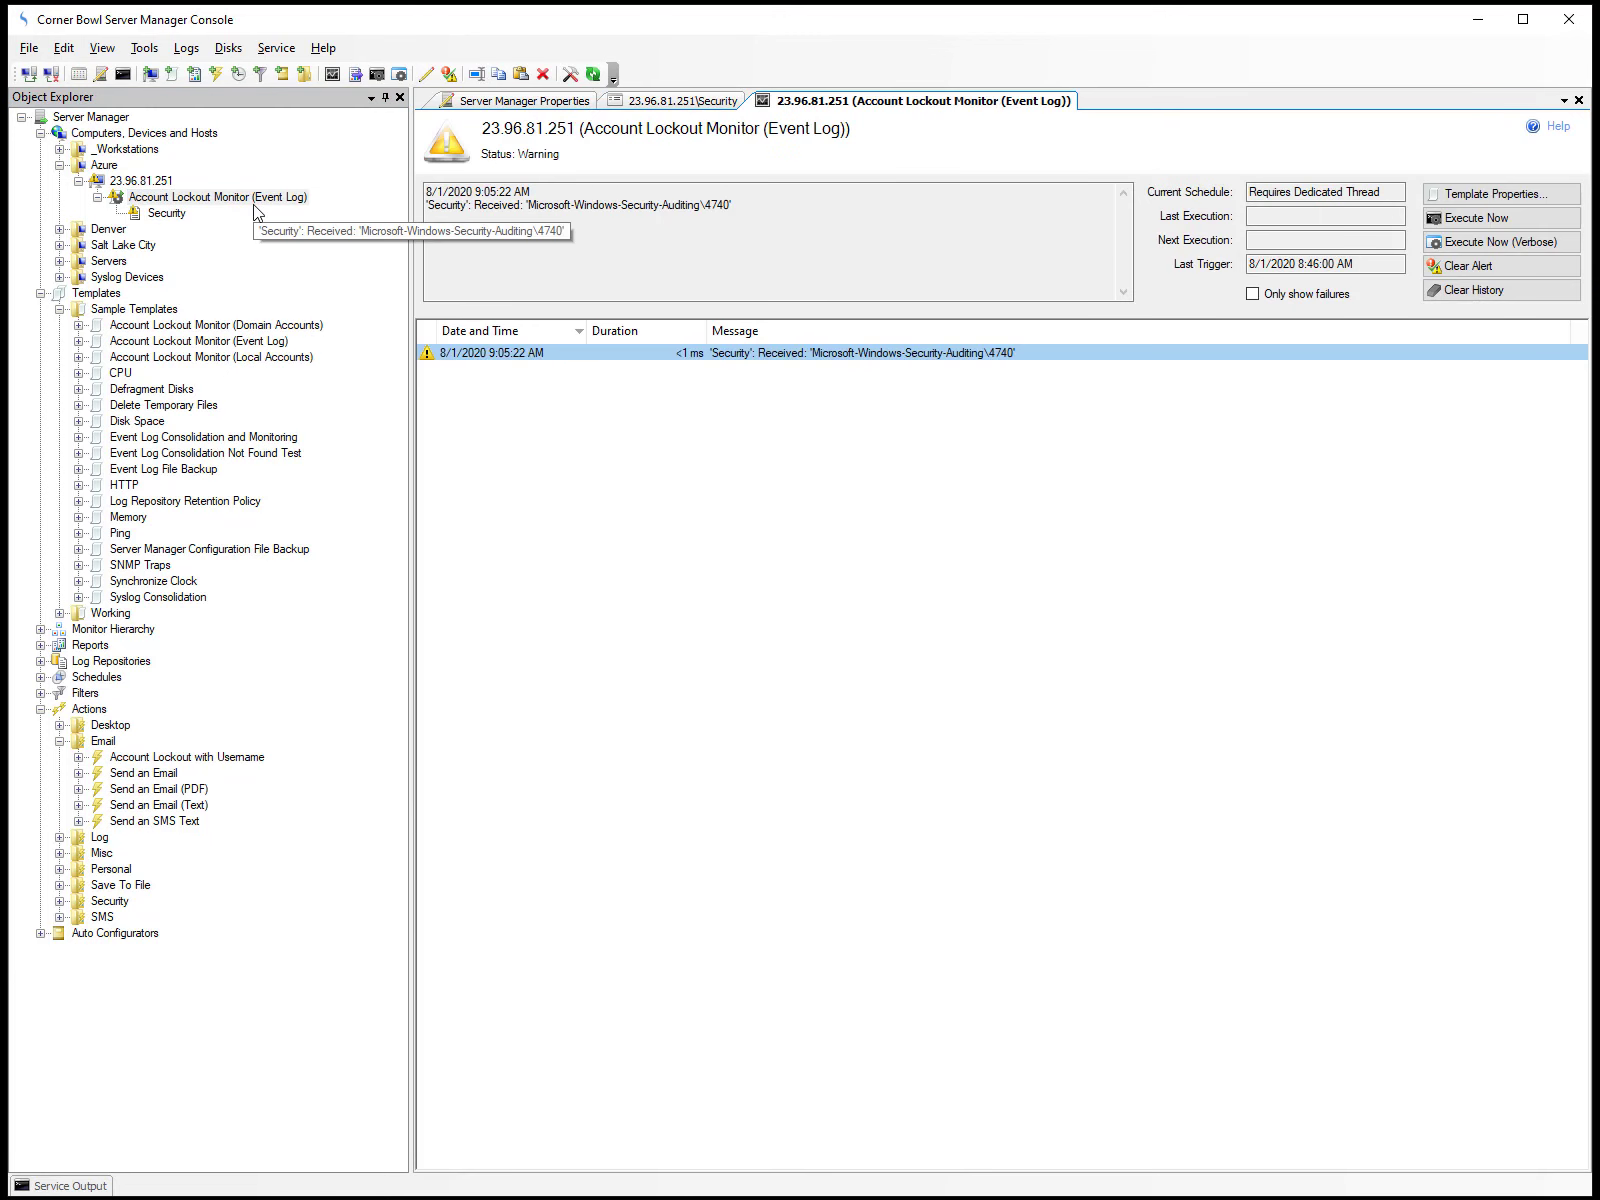